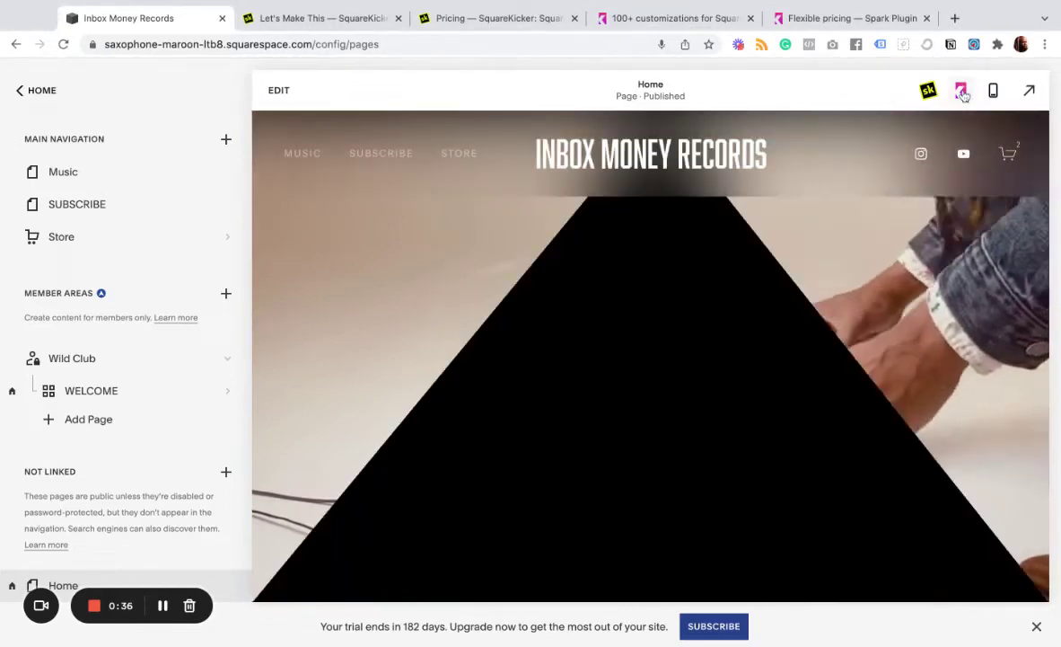
- Open the Spark plugin on the Home page and look through its customization categories and the Buttons options
click(962, 93)
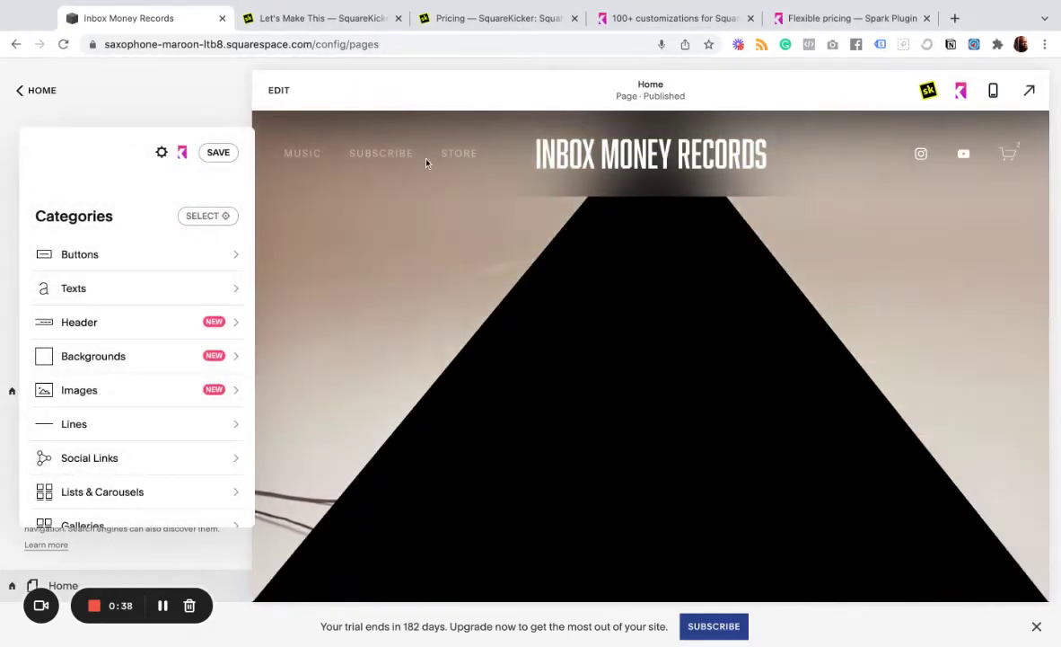
scroll(102, 351, down, 2)
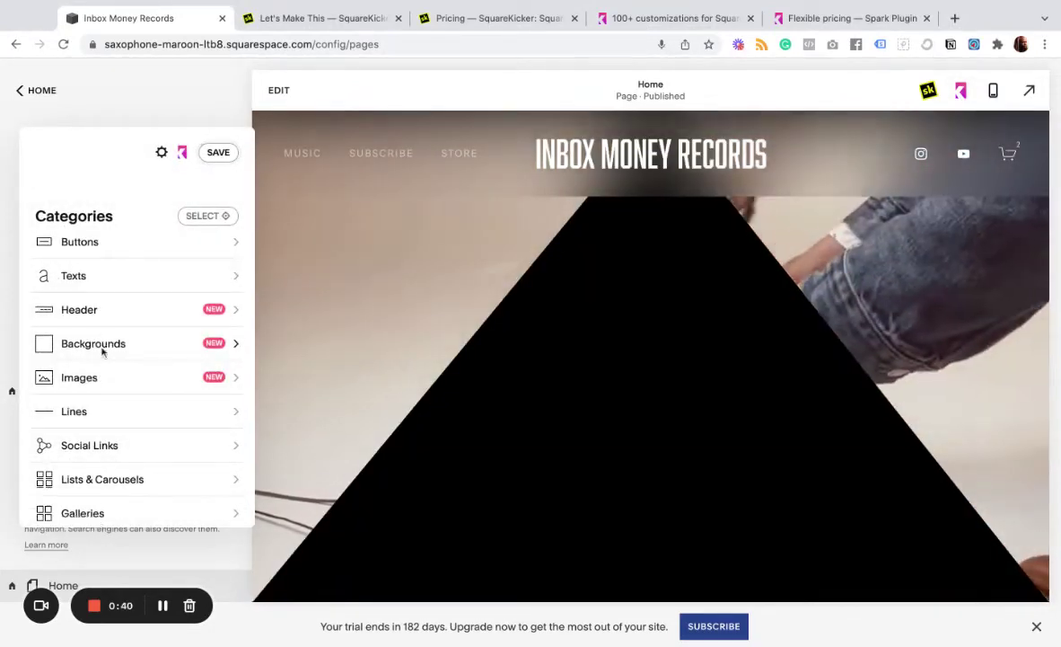
scroll(101, 350, up, 2)
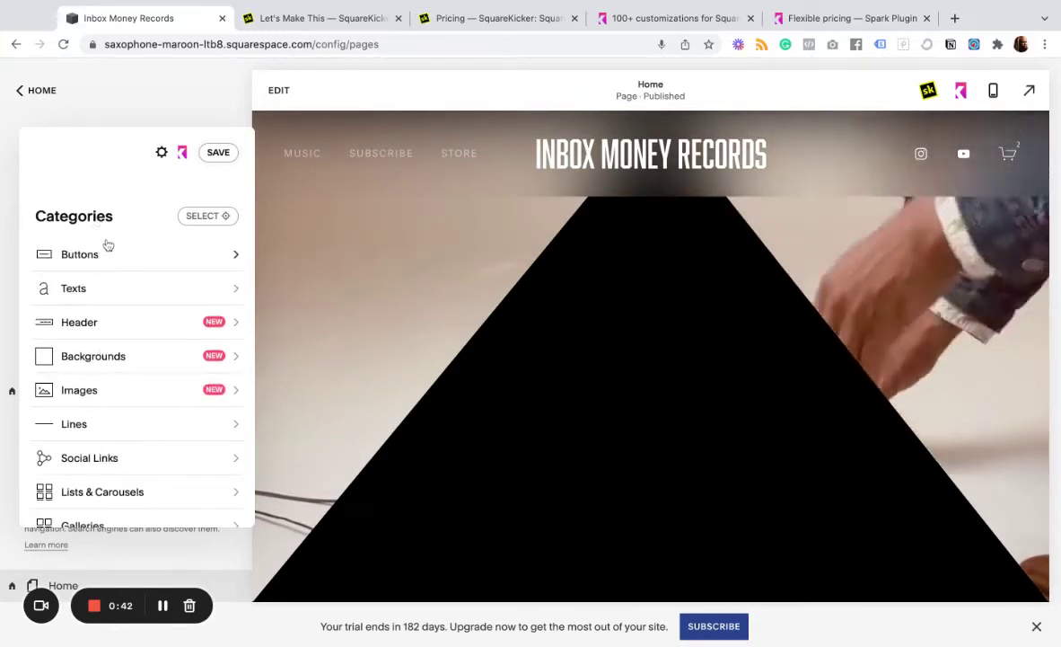
scroll(142, 358, down, 2)
scroll(142, 359, up, 2)
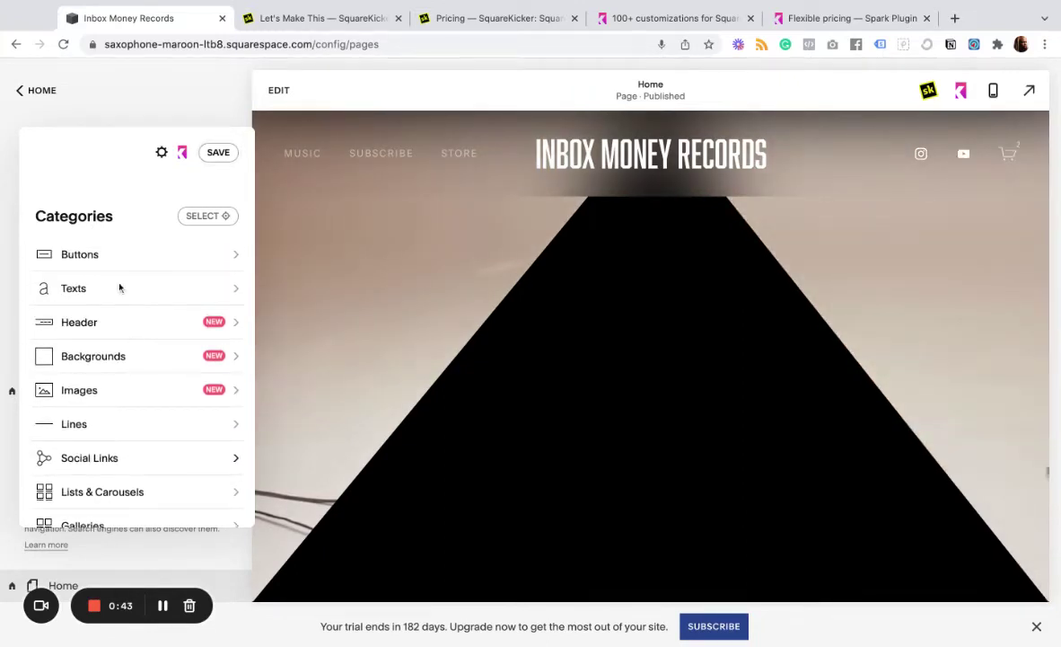
click(145, 252)
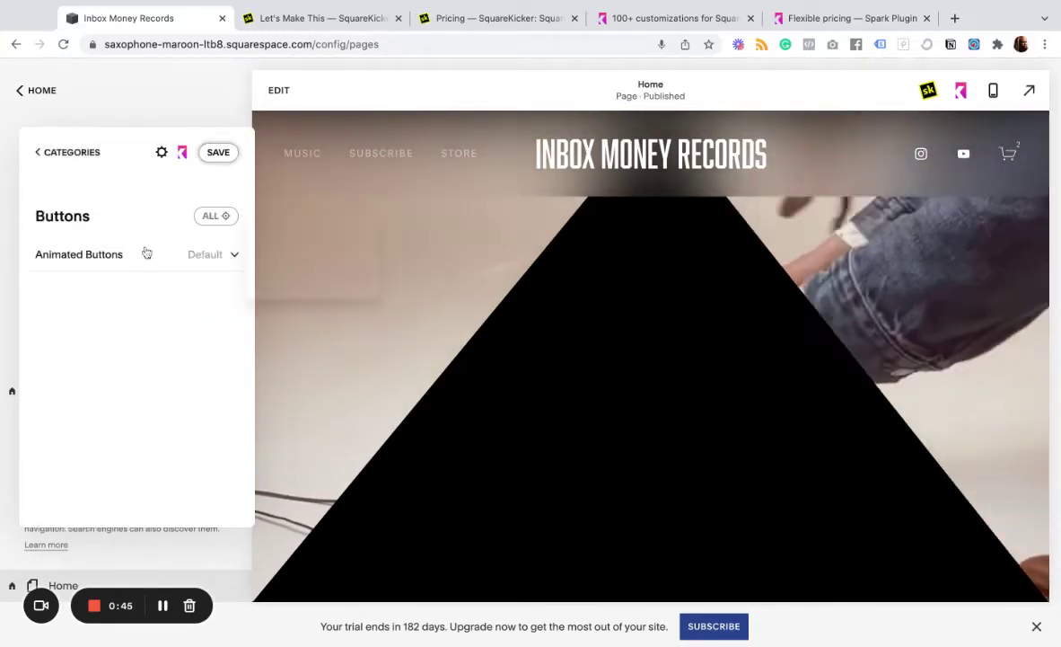
click(65, 157)
- Compare the header with Glassmorphism Header turned off and back on, and review the other Header options
click(103, 326)
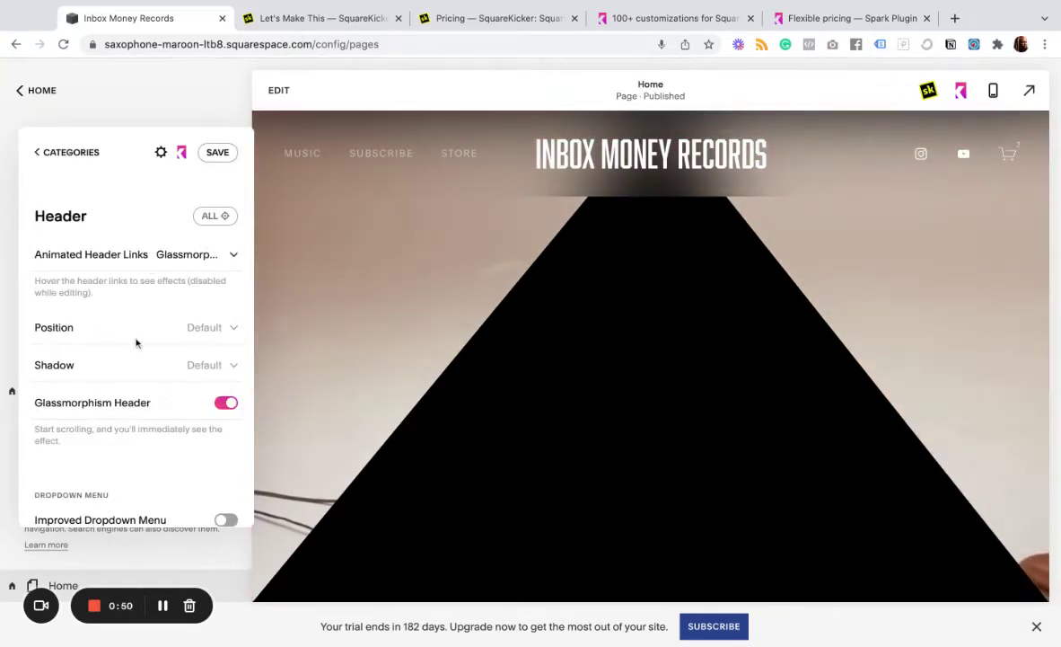
scroll(138, 364, down, 1)
mouse_move(147, 372)
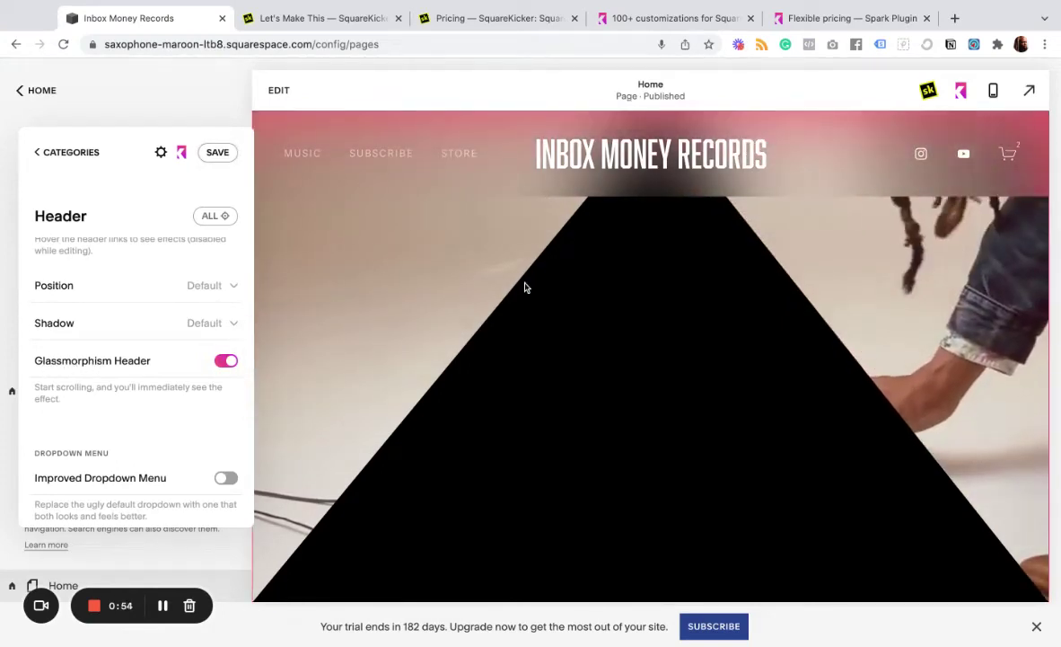
click(227, 364)
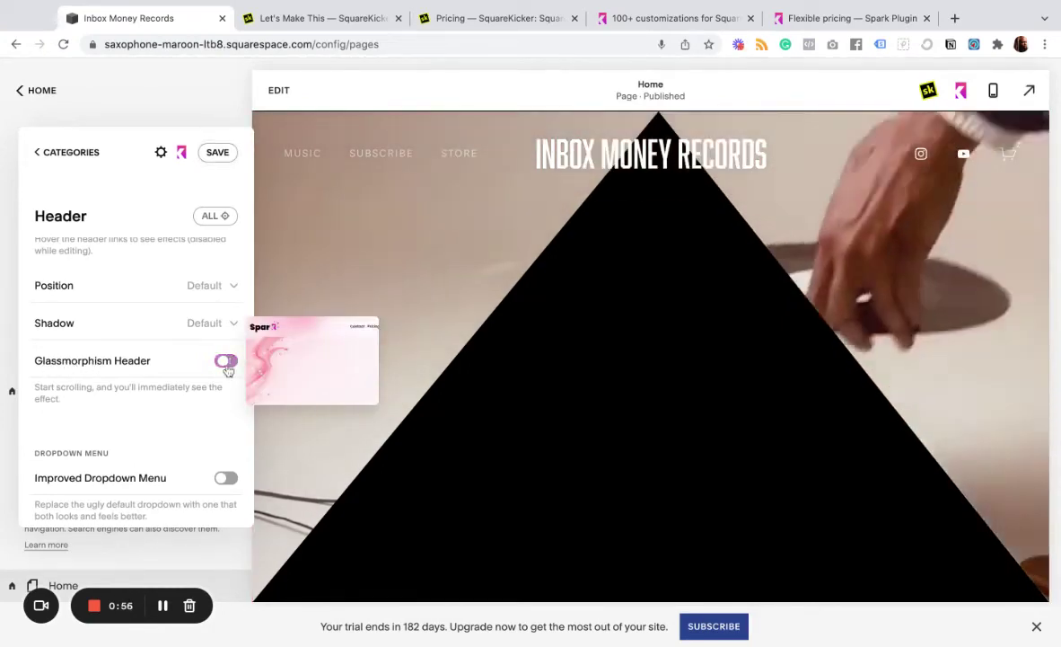
click(228, 364)
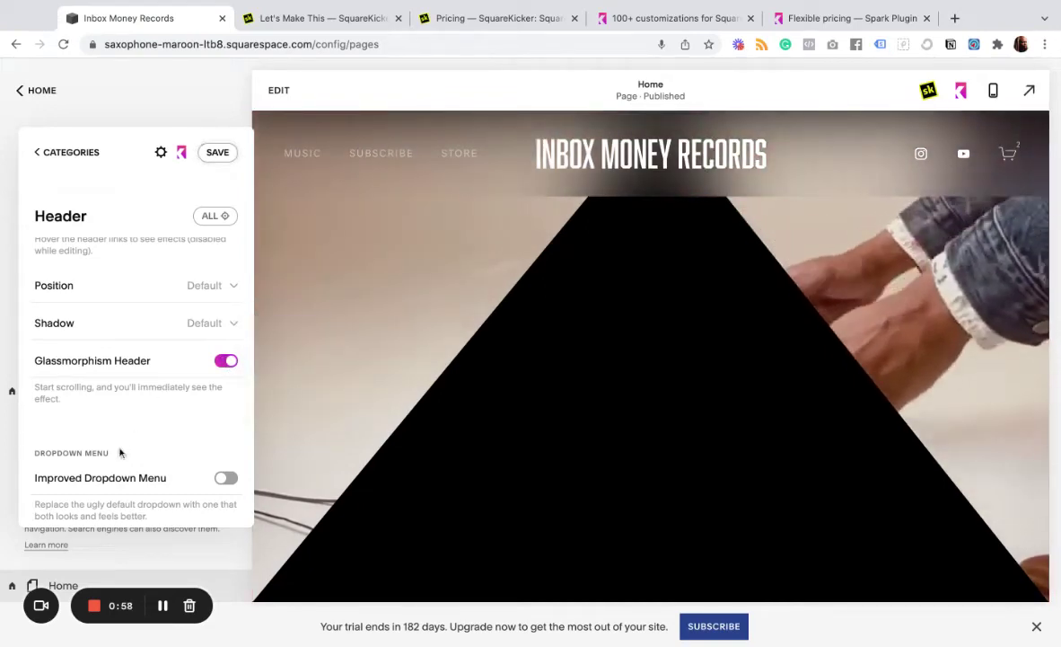
scroll(120, 452, down, 5)
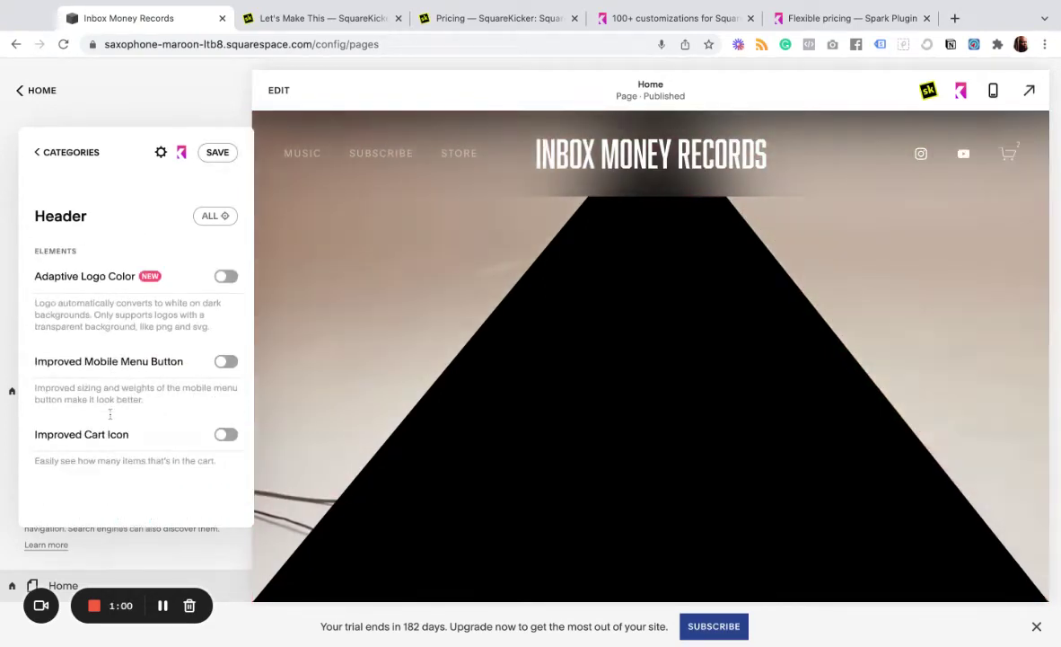
scroll(109, 413, up, 6)
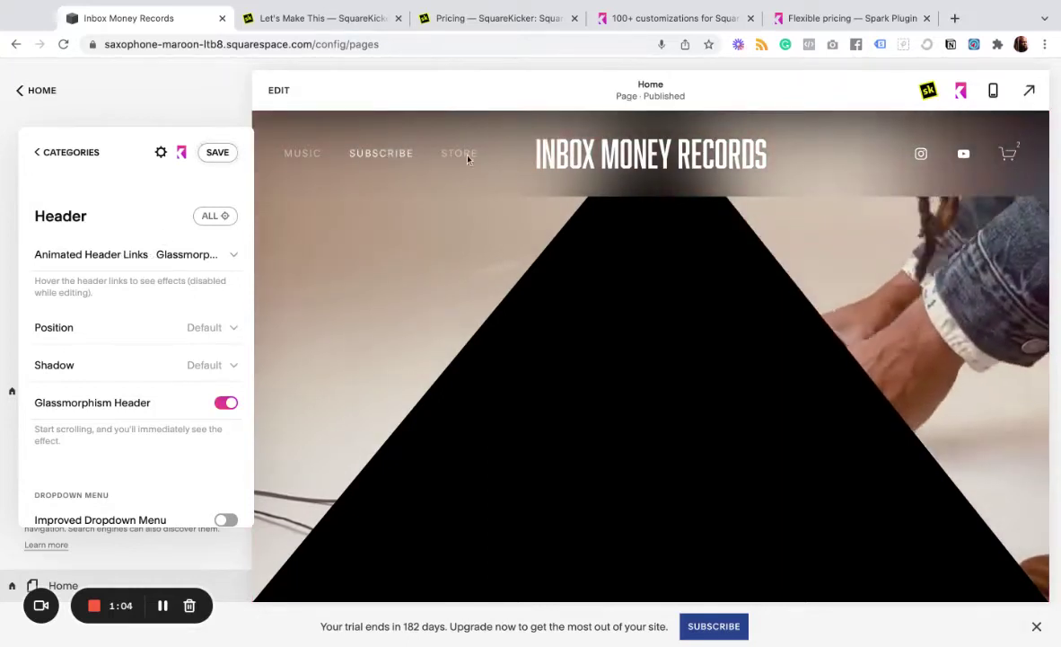
click(41, 154)
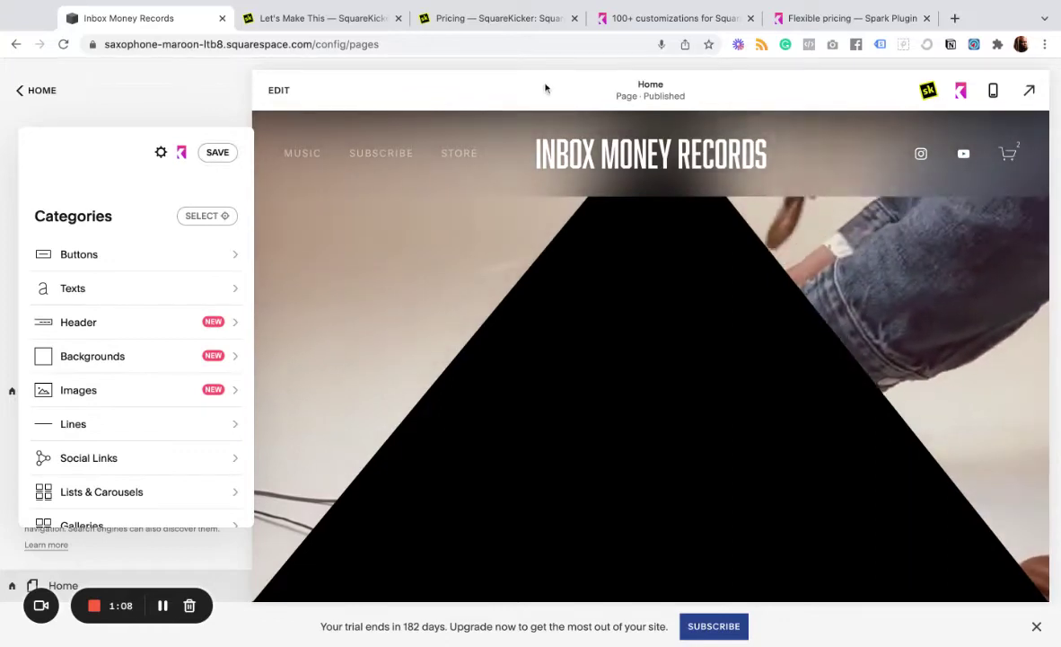
- Browse the Spark Plugin customizations page, from the new customizations and carousels through headers, buttons, texts and lines to the cookie banners
click(641, 24)
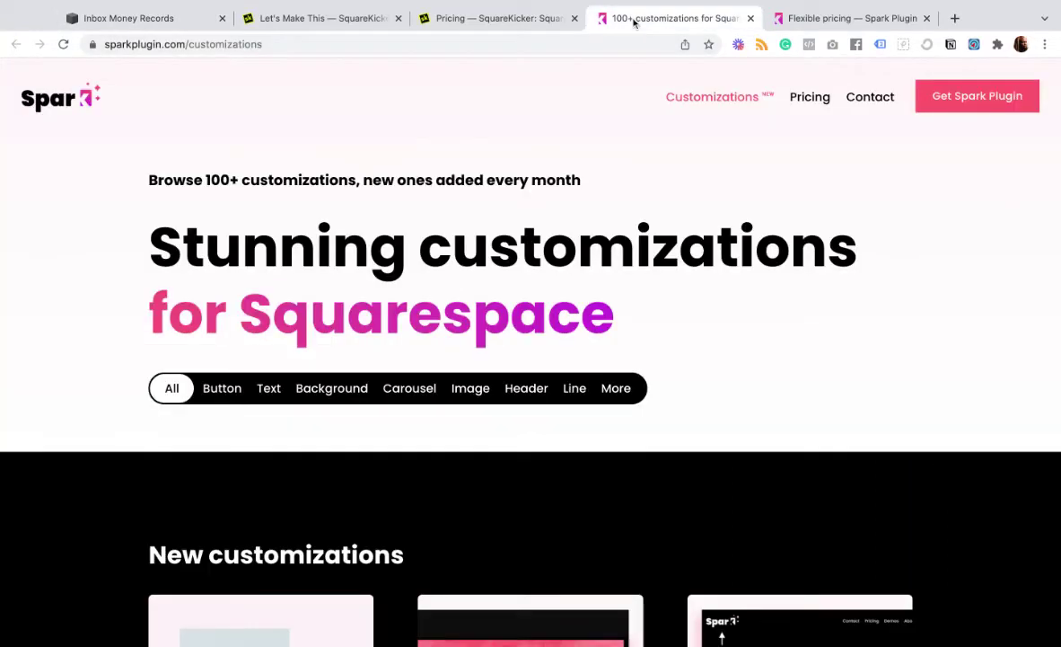
scroll(554, 284, down, 6)
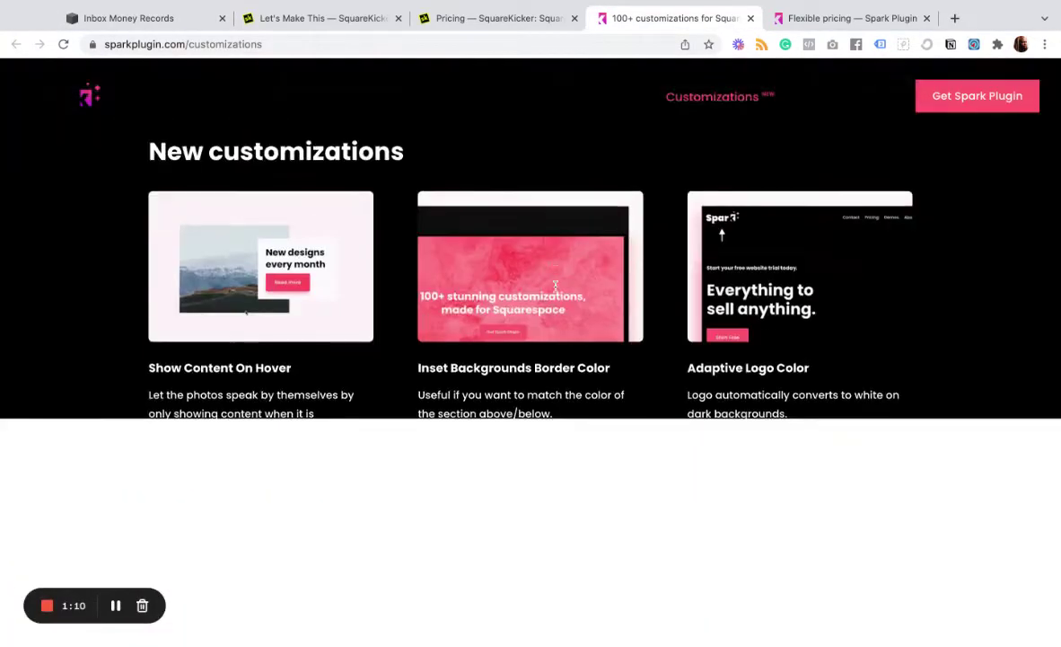
scroll(555, 285, down, 7)
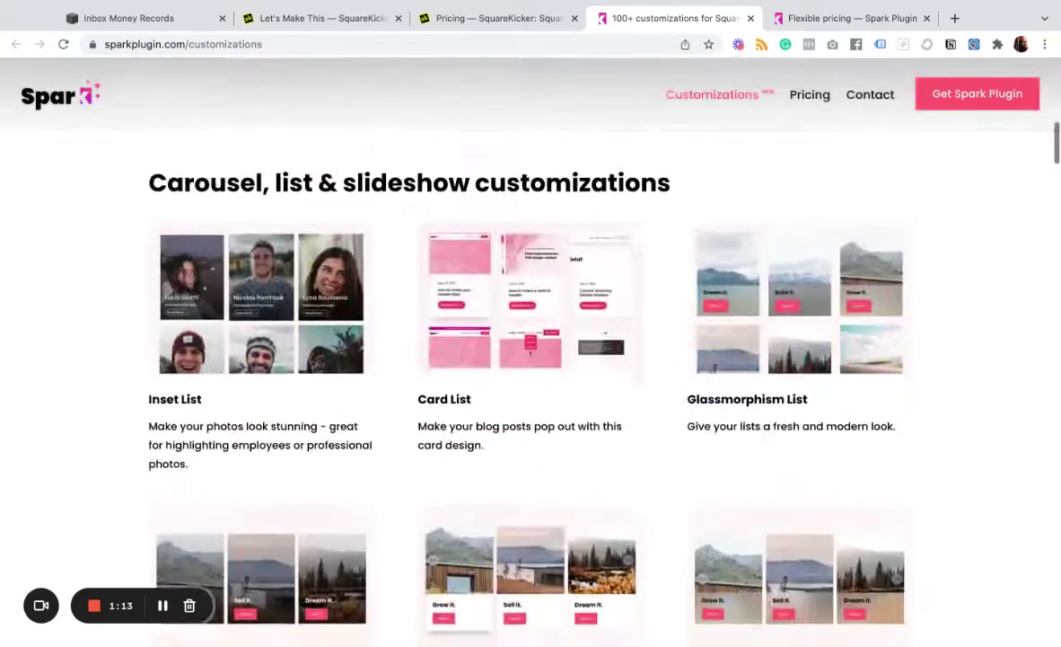
scroll(554, 323, down, 6)
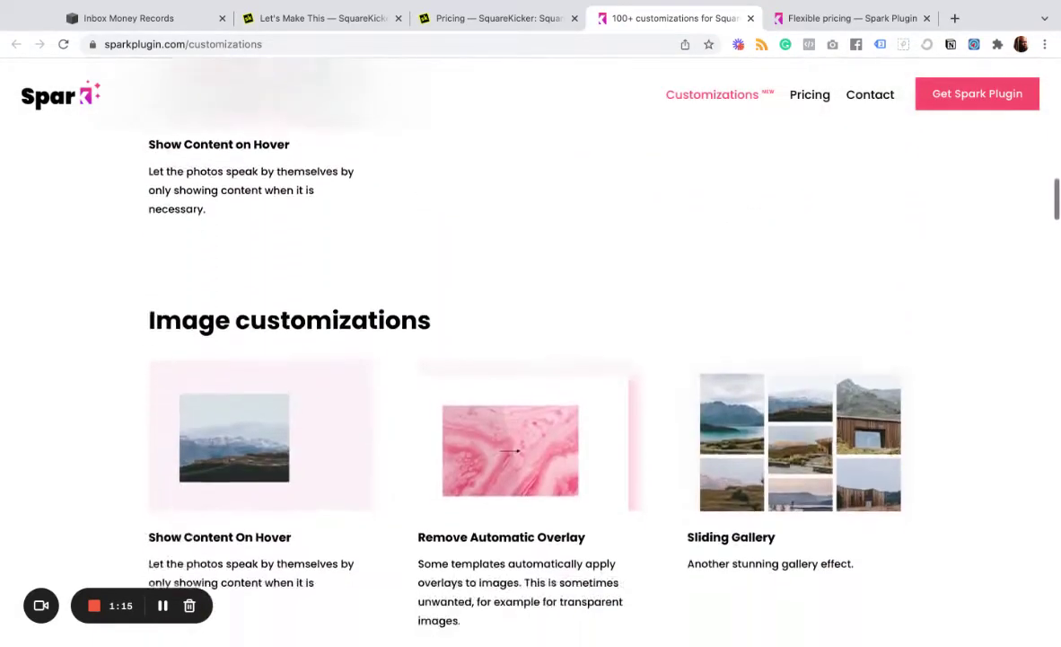
scroll(542, 360, down, 3)
scroll(543, 361, down, 4)
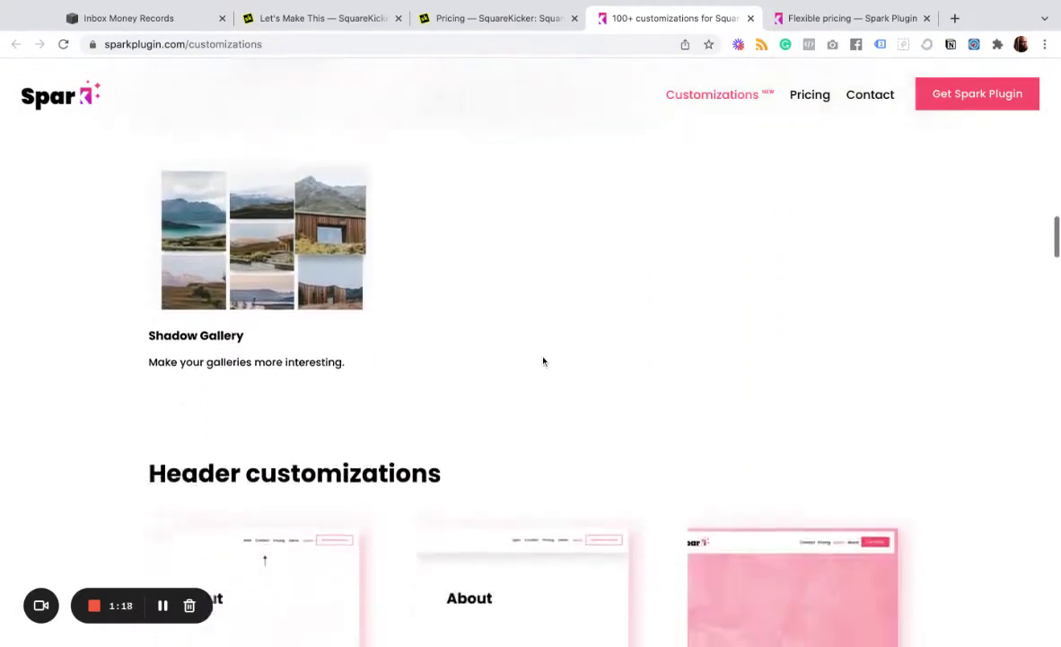
scroll(542, 360, down, 3)
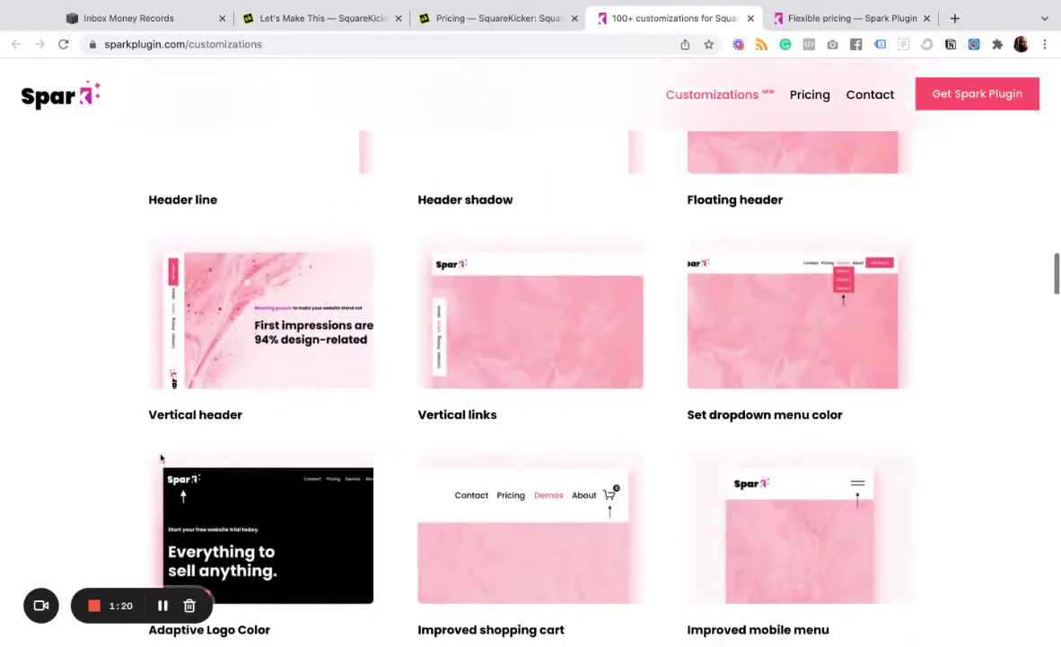
scroll(161, 458, down, 4)
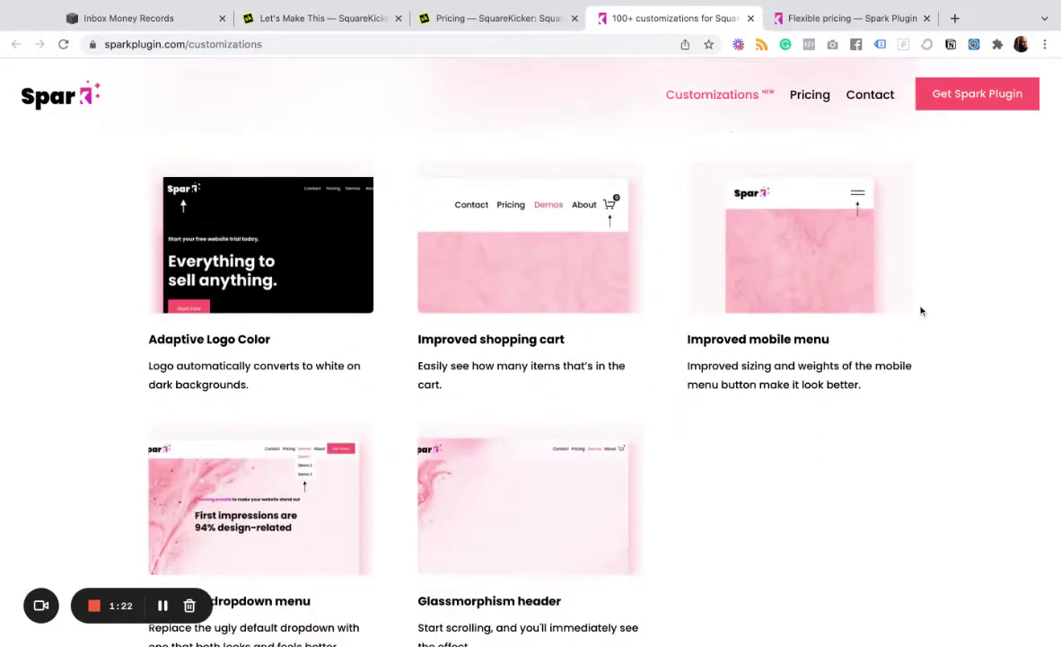
scroll(920, 311, down, 3)
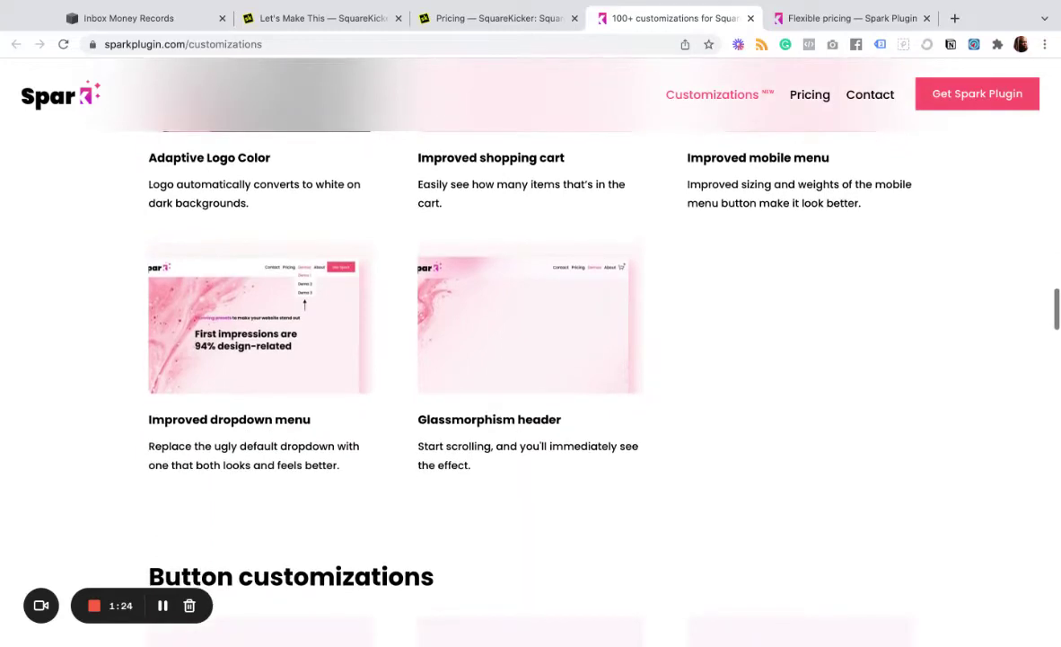
scroll(530, 359, down, 10)
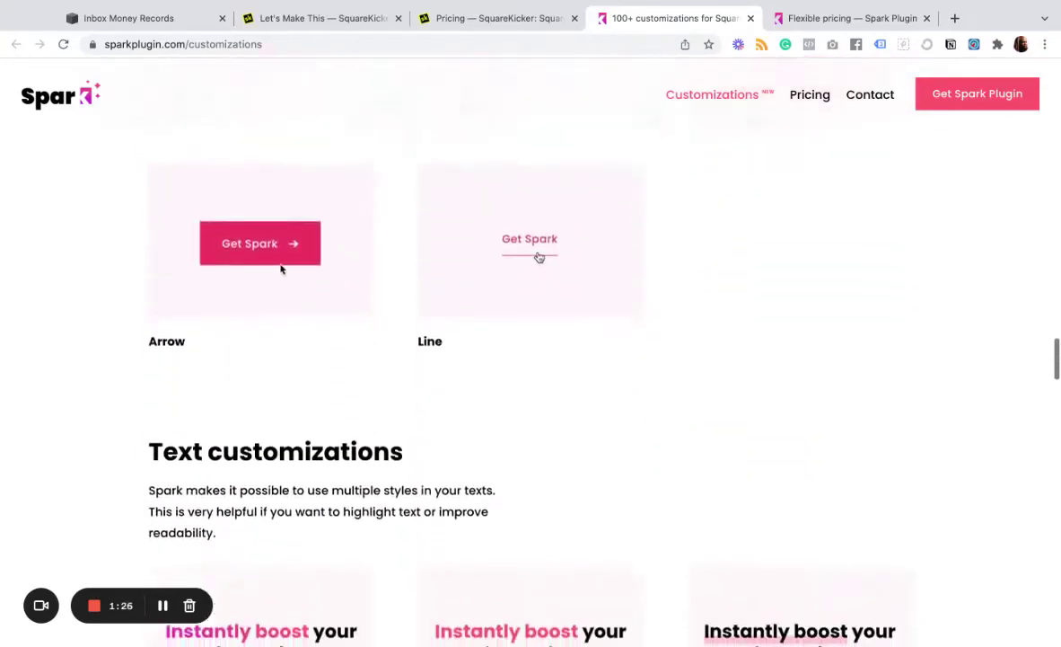
scroll(916, 296, down, 2)
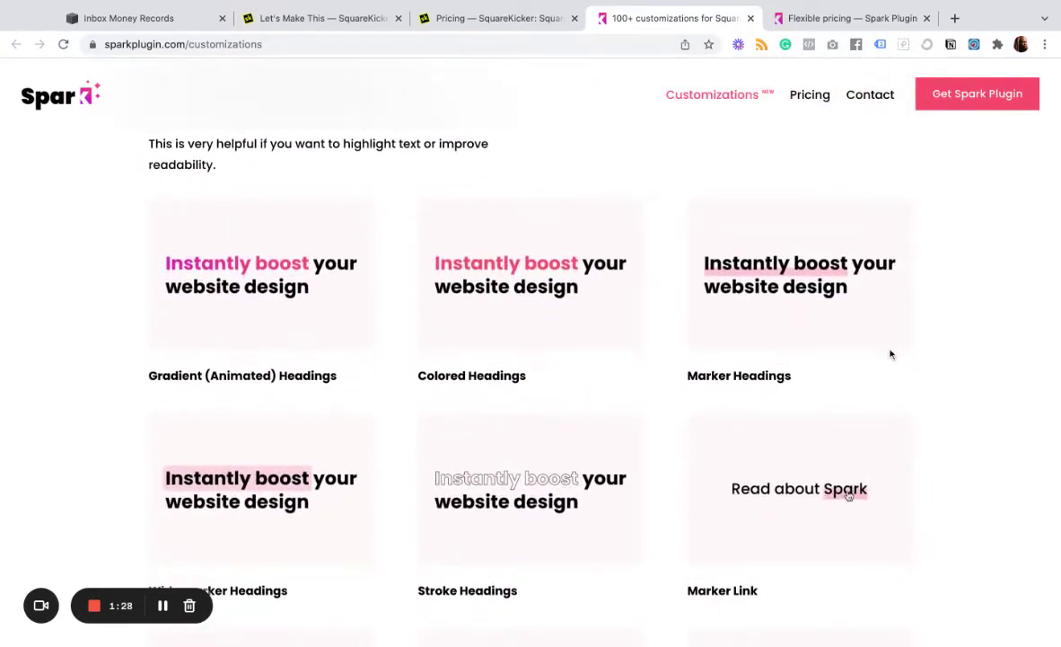
scroll(571, 363, down, 7)
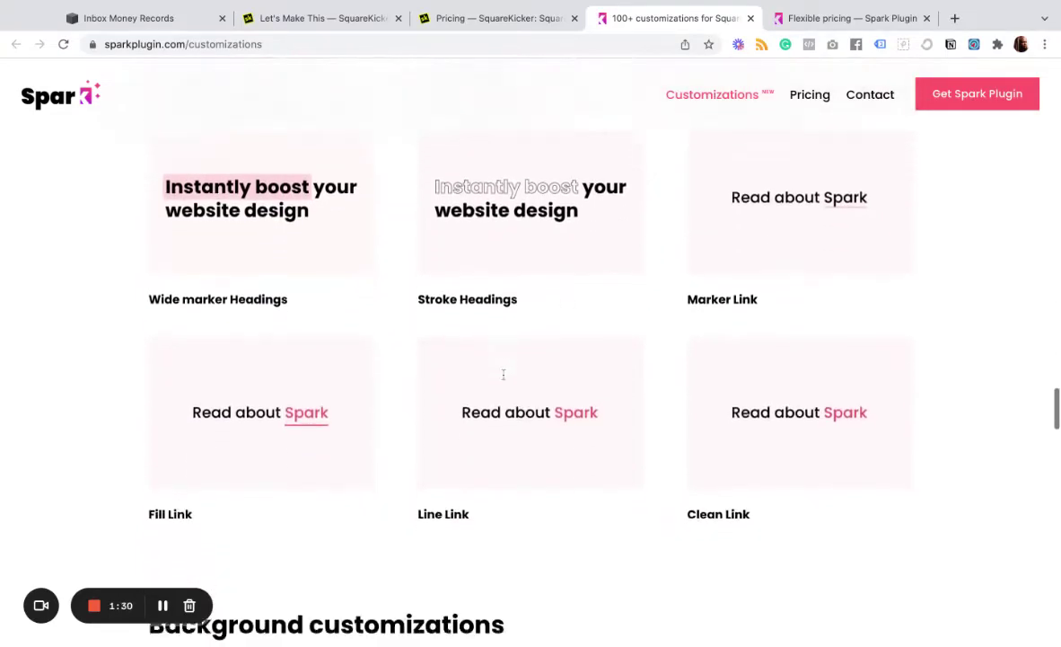
scroll(504, 374, down, 10)
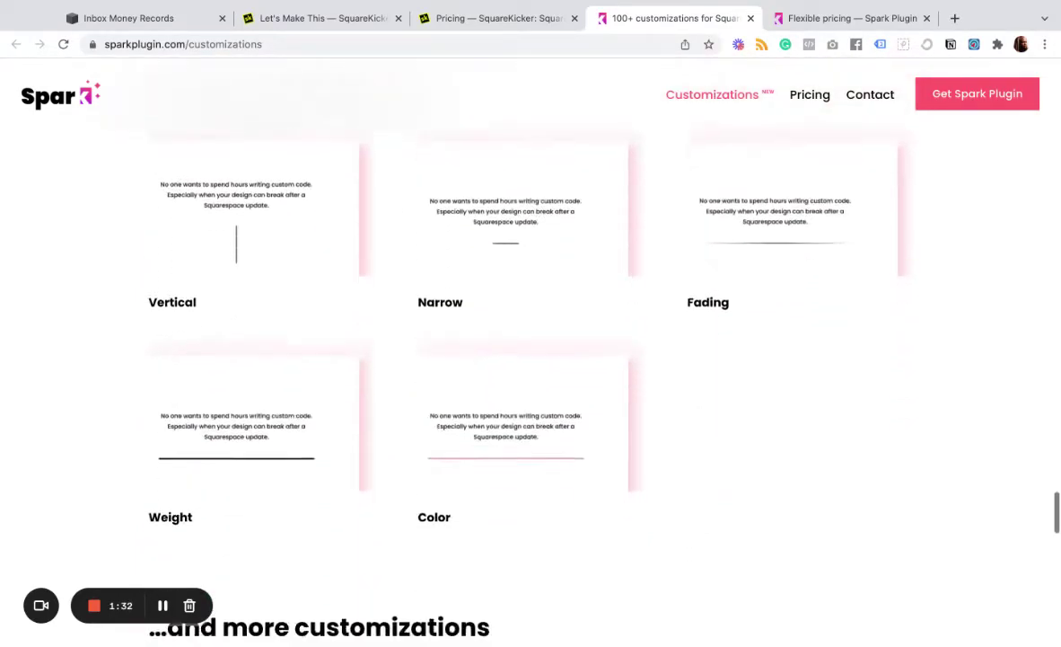
scroll(675, 441, down, 4)
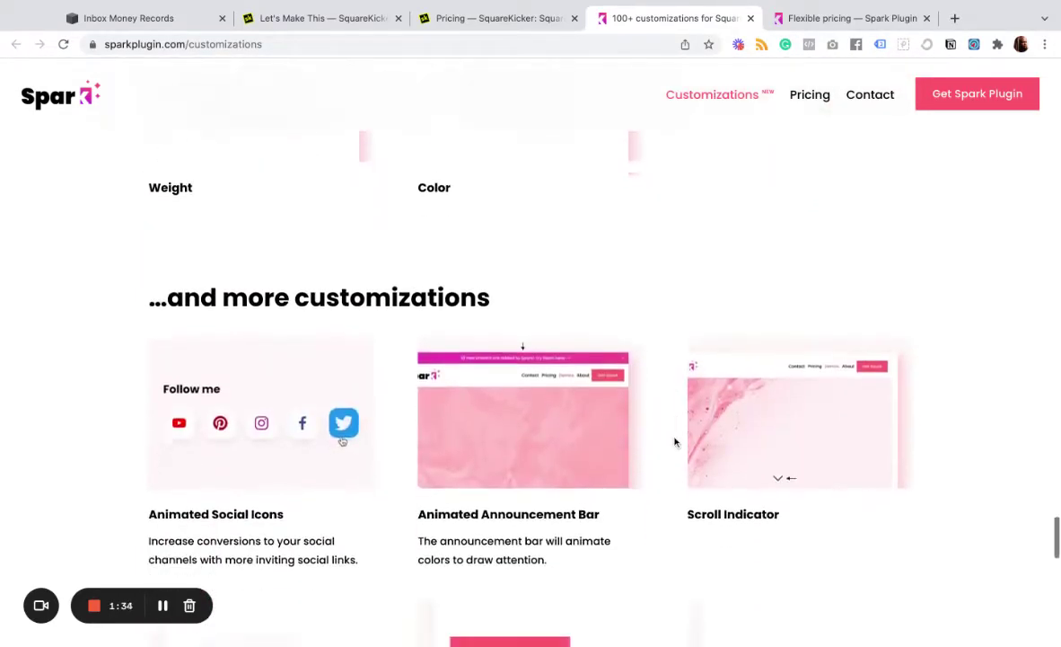
scroll(772, 337, down, 5)
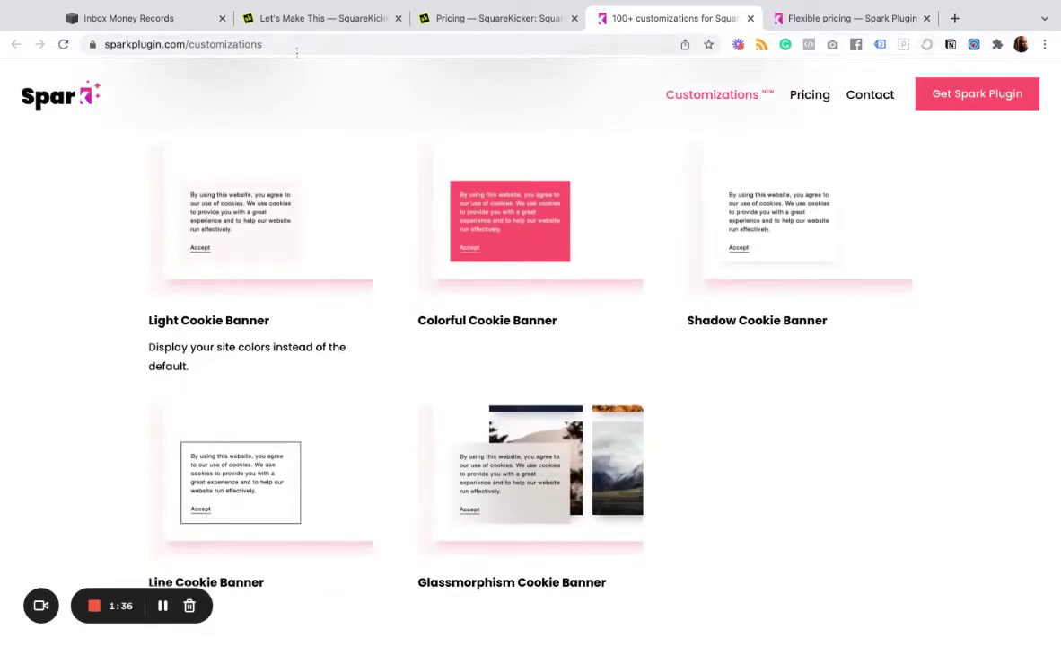
scroll(331, 272, down, 4)
scroll(230, 317, up, 5)
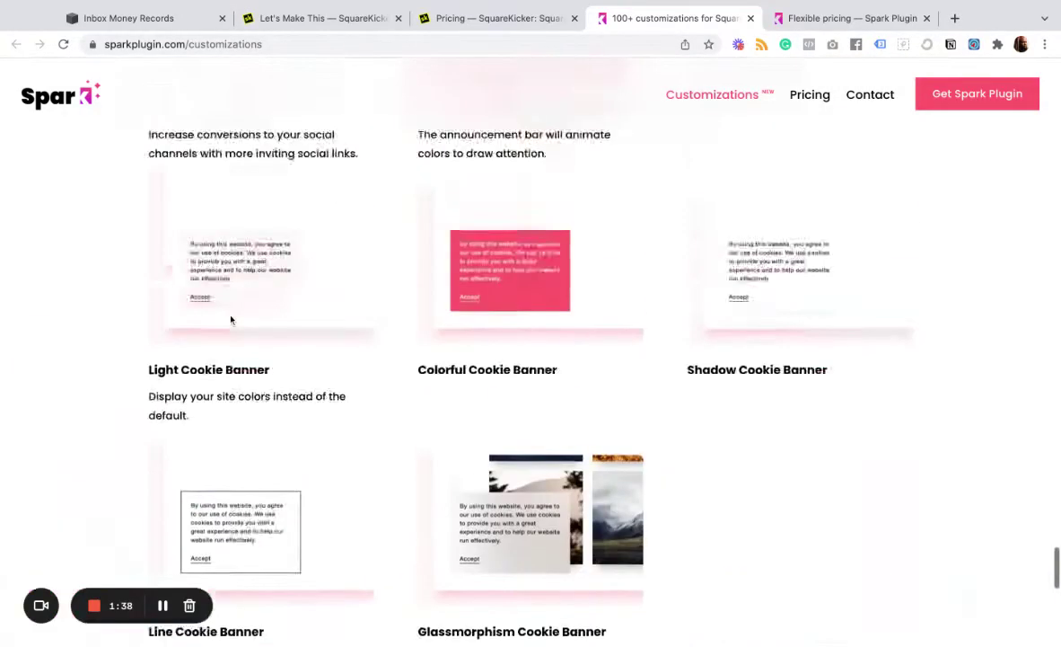
scroll(230, 319, up, 1)
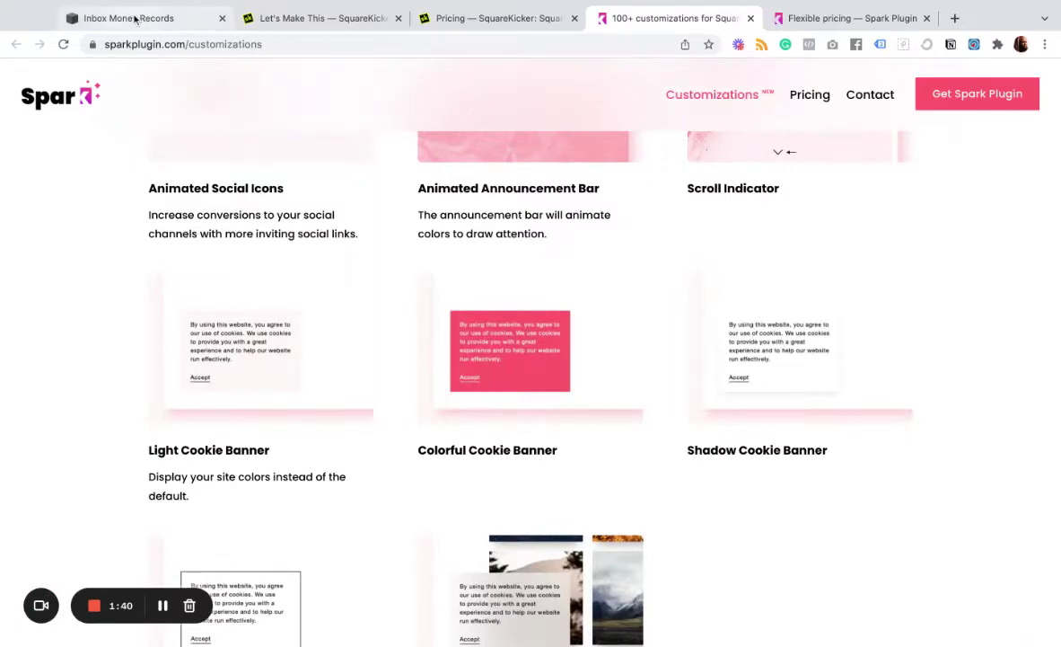
scroll(461, 272, up, 6)
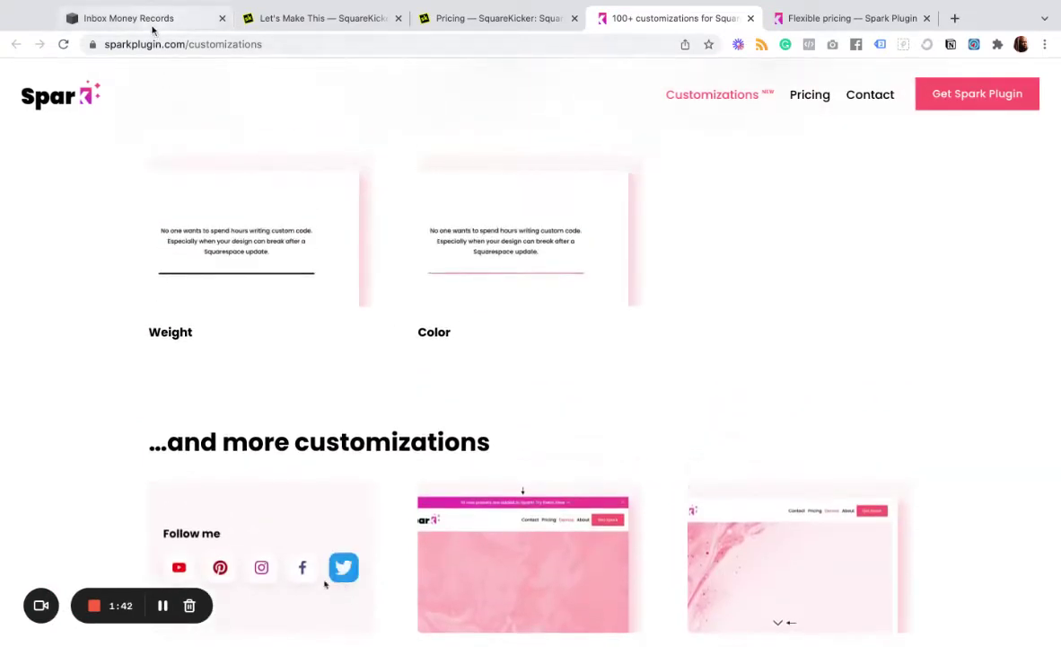
- Return to the Inbox Money Records site and set the Texts category's Bold Headings style to Gradient (Animated)
click(152, 27)
scroll(680, 346, down, 5)
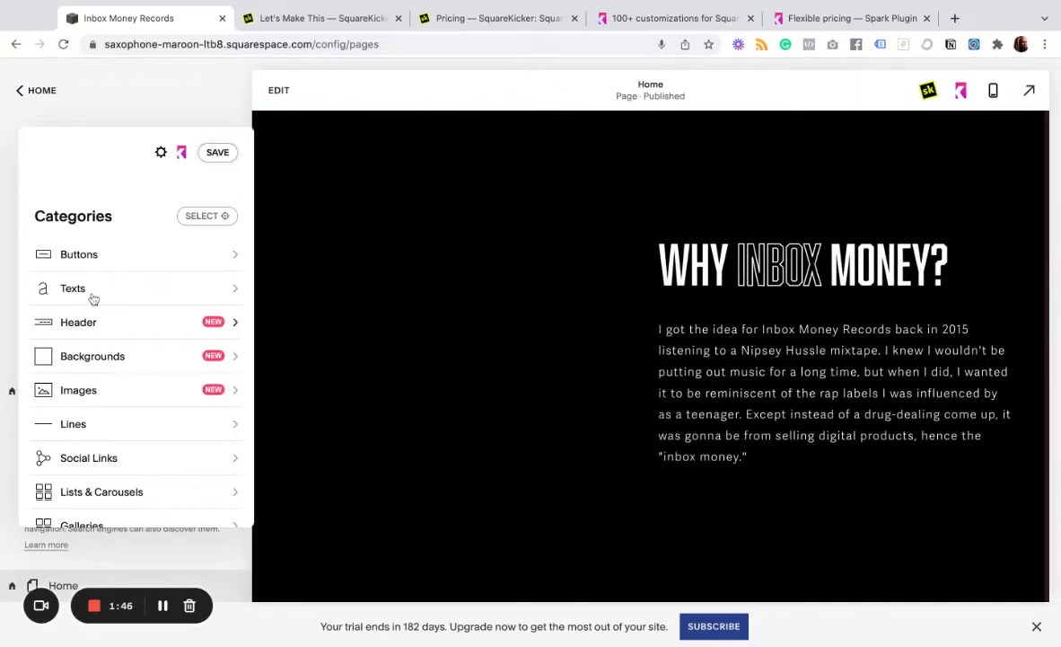
click(94, 293)
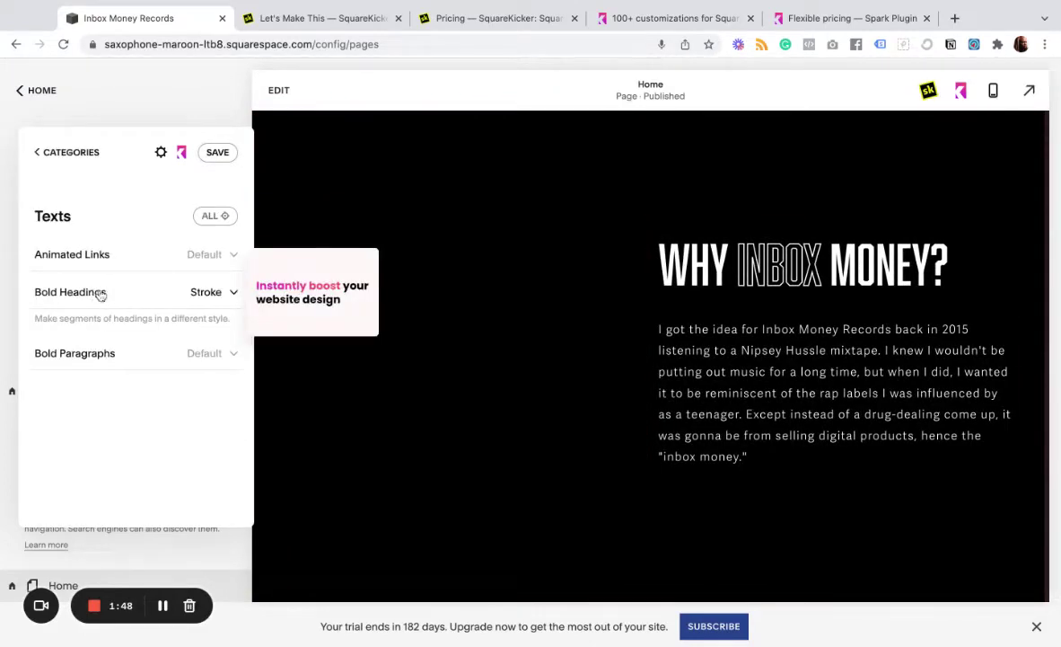
click(208, 300)
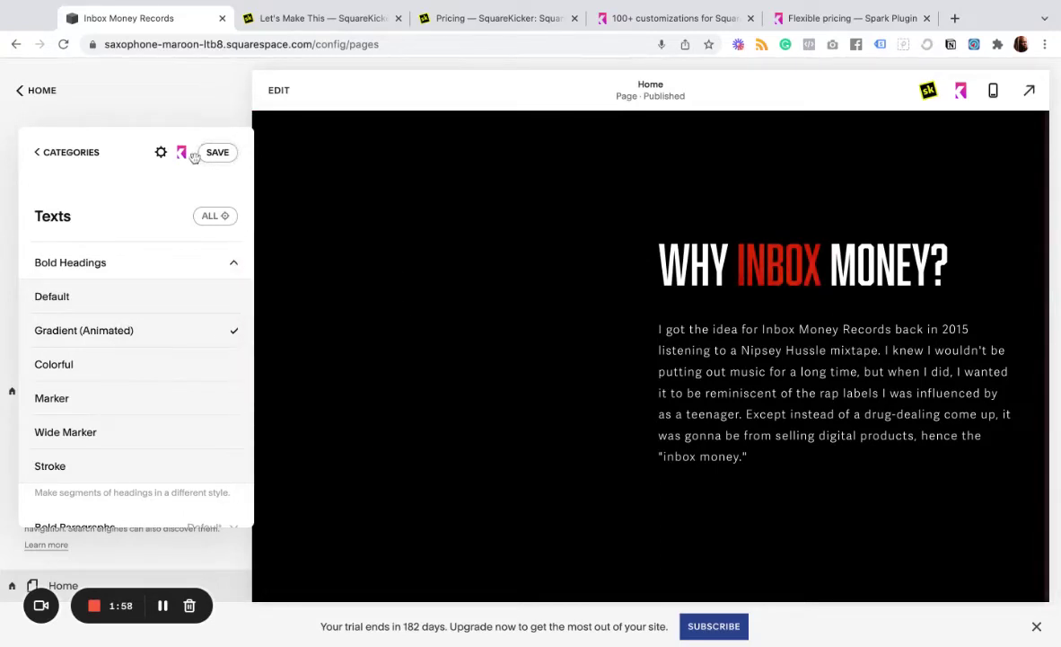
- Review the Spark plugin's site color settings, from Lightest to Darkest, and return to the categories
click(159, 155)
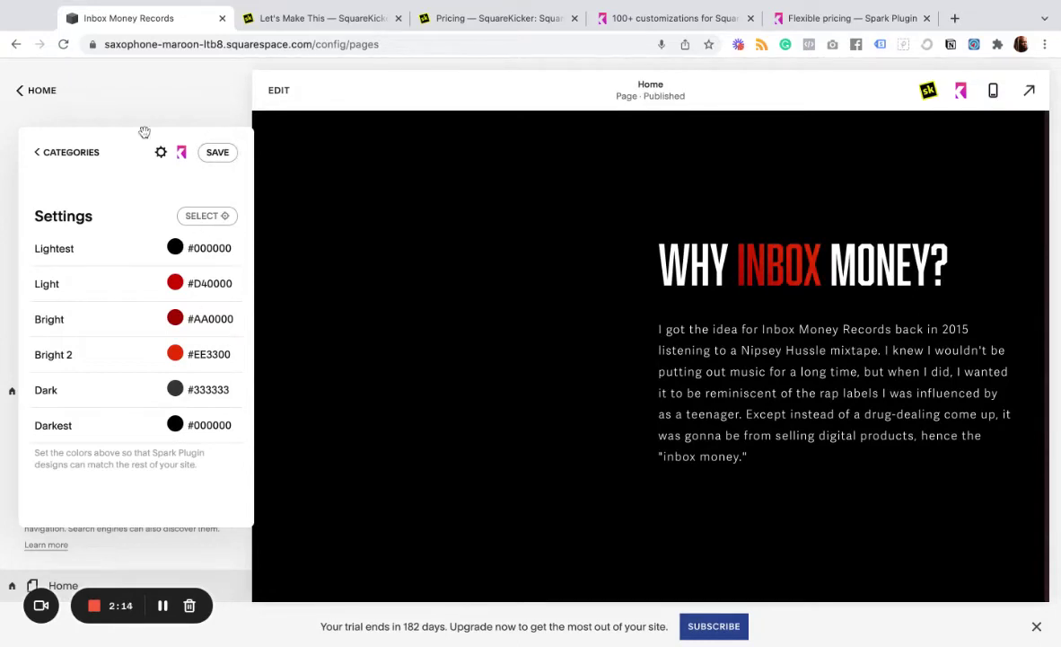
click(67, 153)
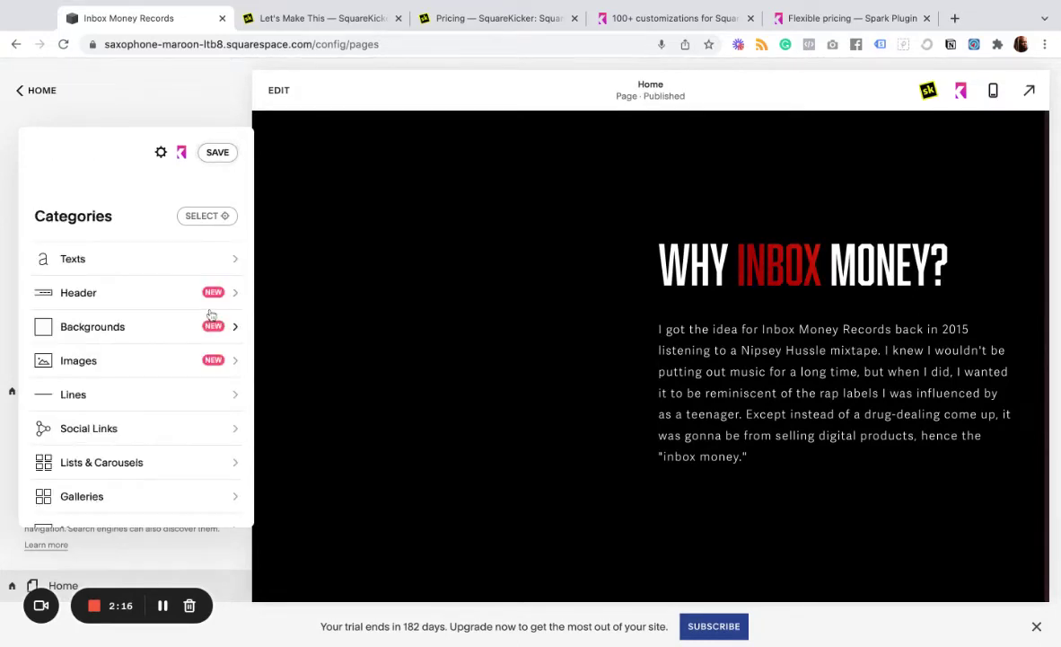
- Set the Texts category's Bold Headings style to Stroke, and look over the remaining Spark categories
click(194, 266)
click(171, 291)
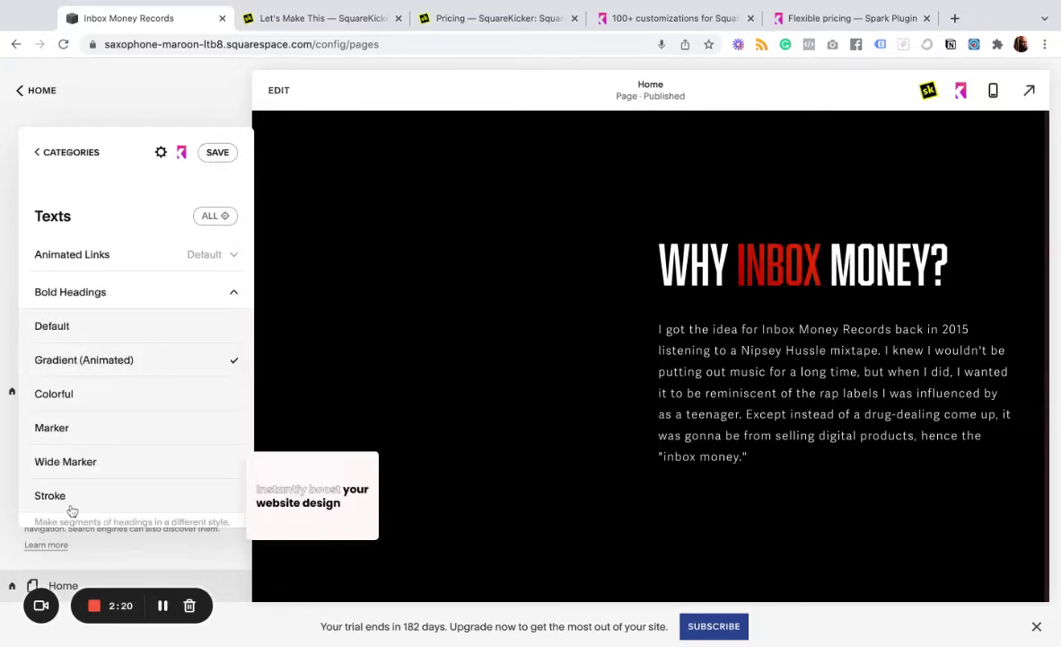
click(58, 157)
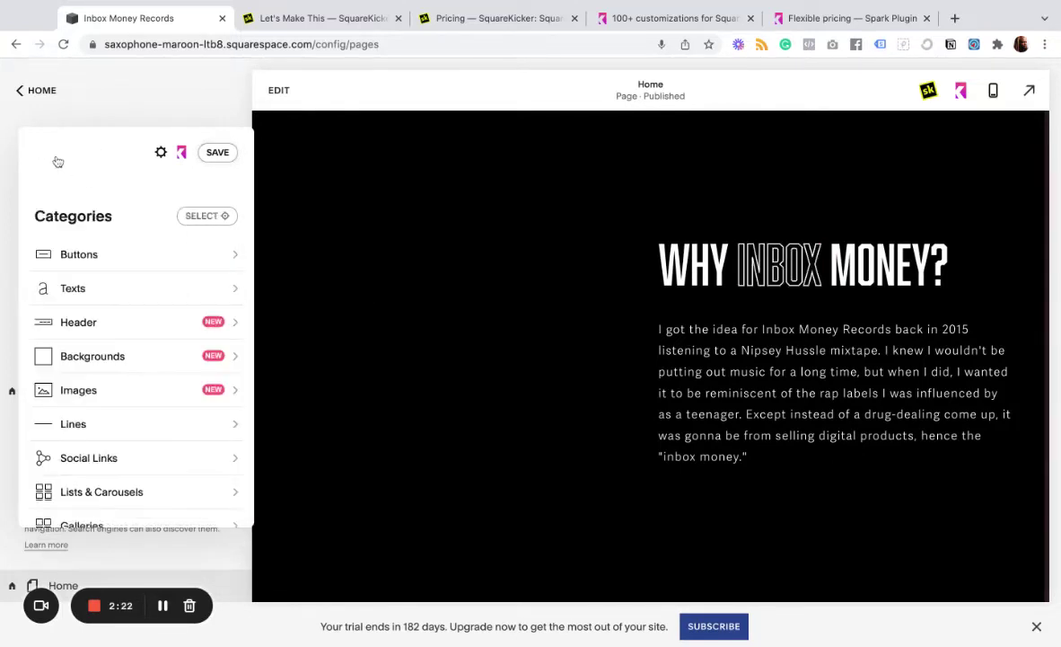
scroll(115, 308, down, 2)
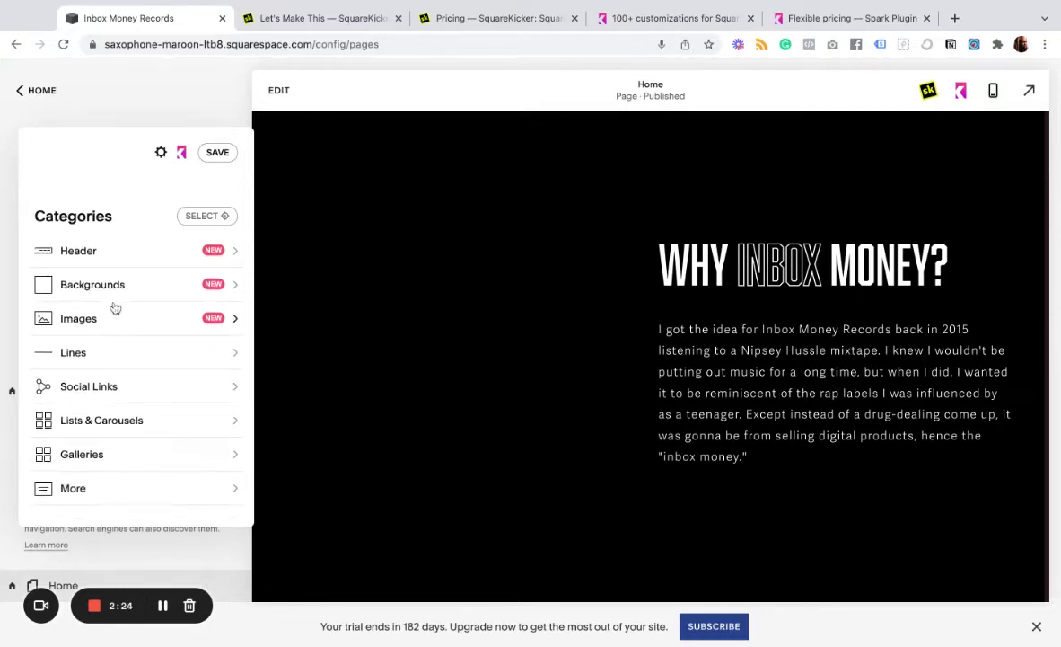
scroll(135, 429, down, 1)
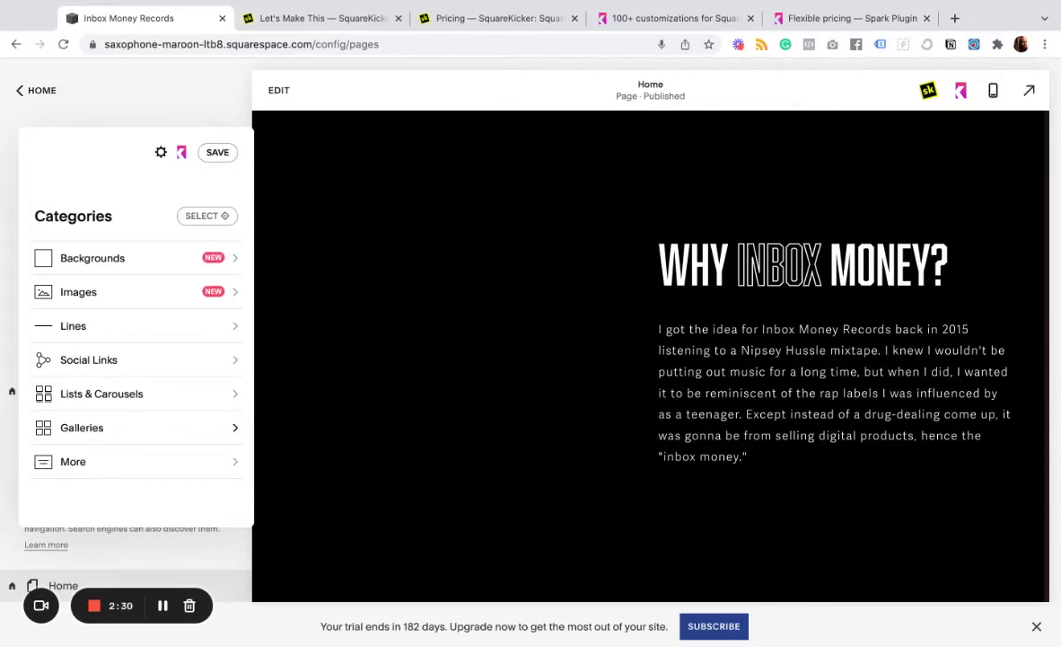
- Browse the Spark Plugin customizations page upward from the background effects through the text and button styles to the header options
click(669, 18)
scroll(529, 234, up, 10)
scroll(529, 233, up, 7)
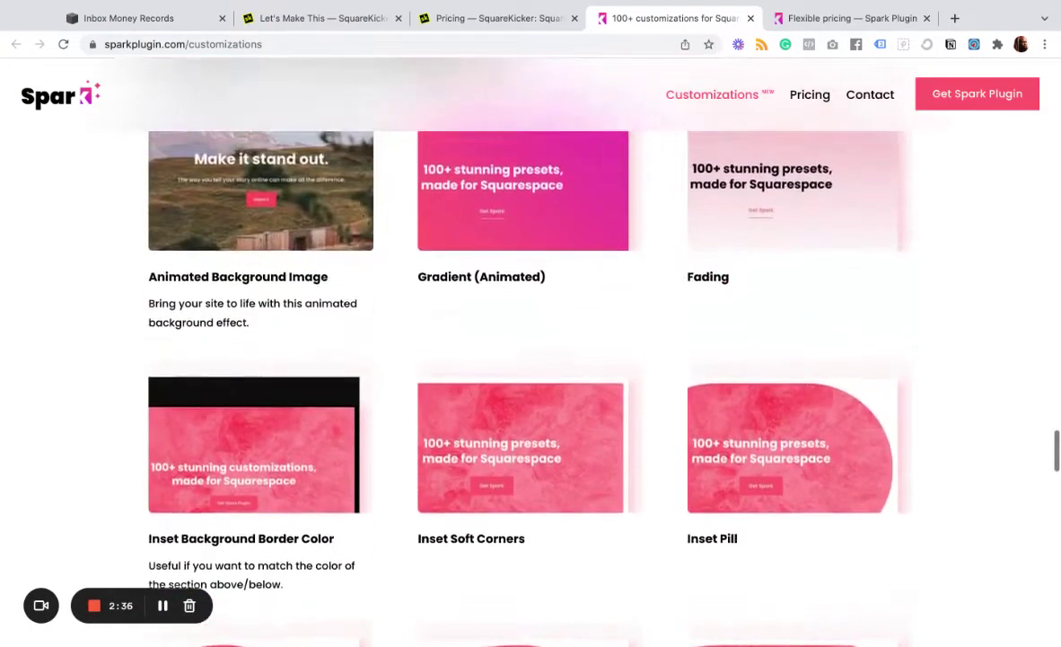
scroll(586, 531, up, 7)
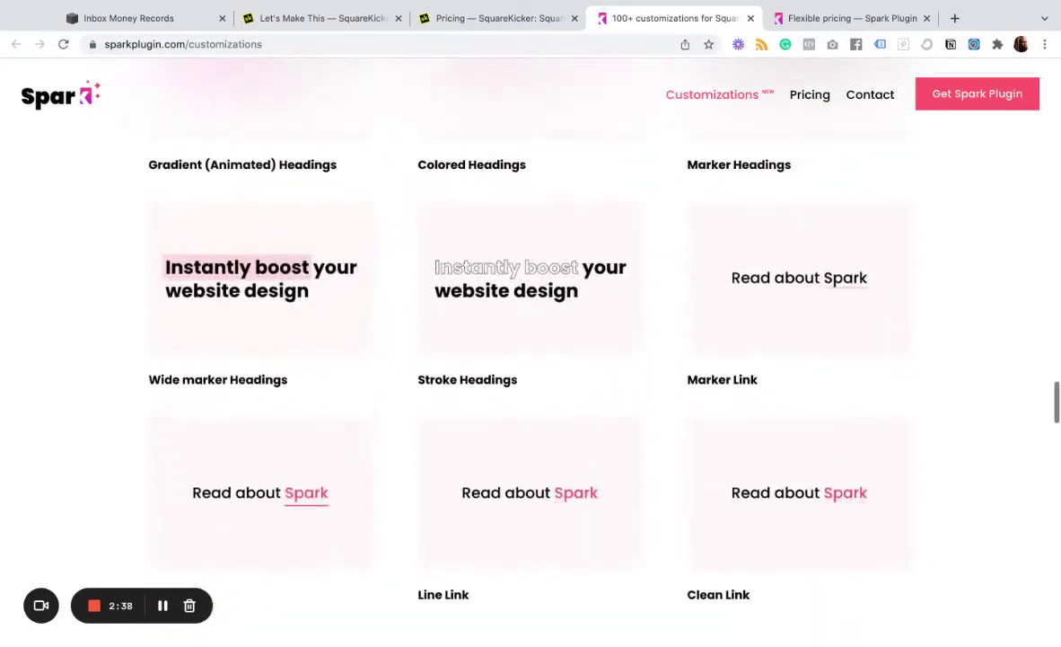
scroll(849, 569, up, 1)
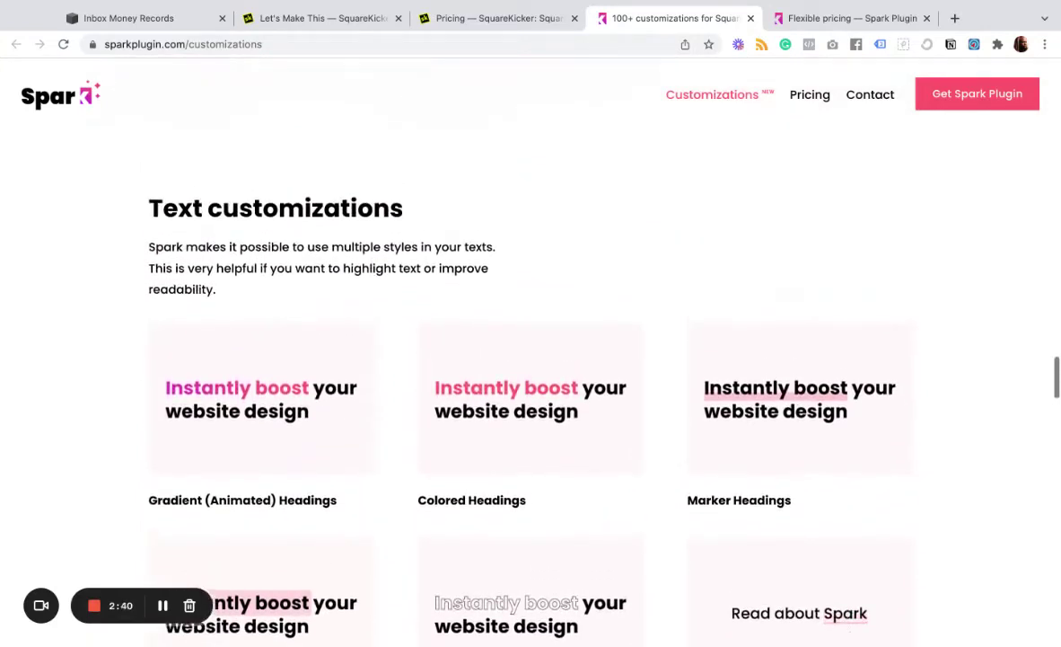
scroll(530, 359, up, 9)
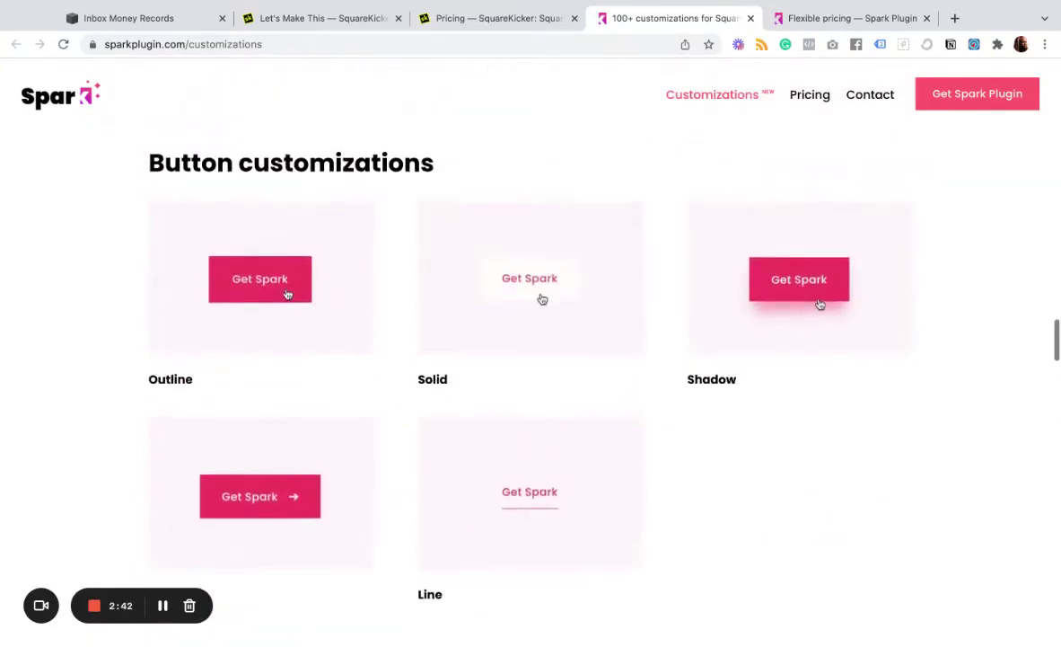
scroll(531, 359, up, 5)
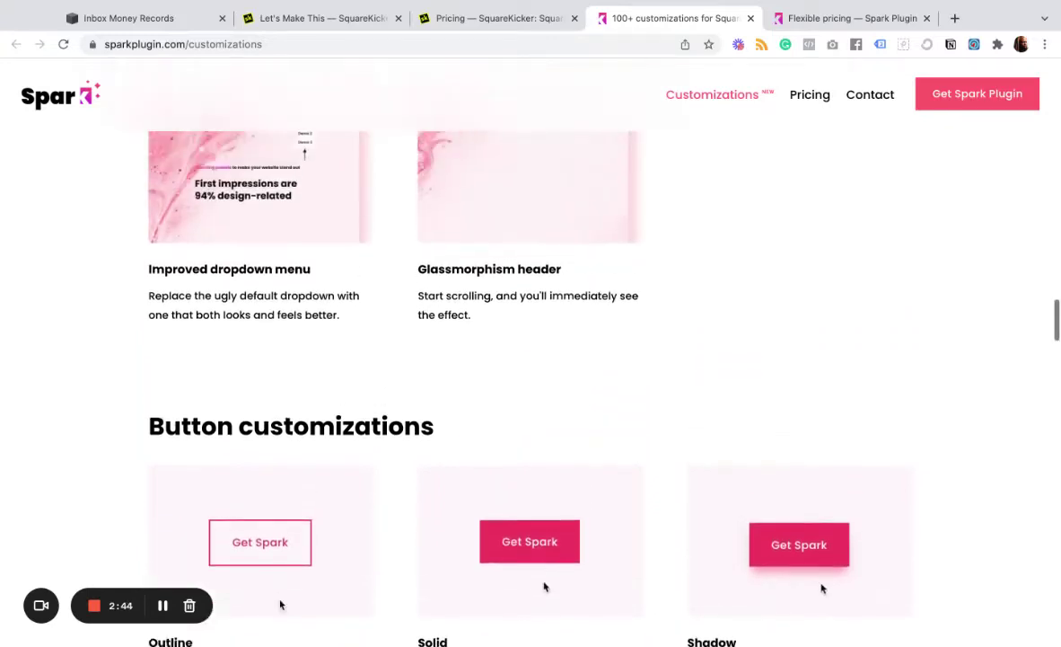
scroll(531, 359, up, 7)
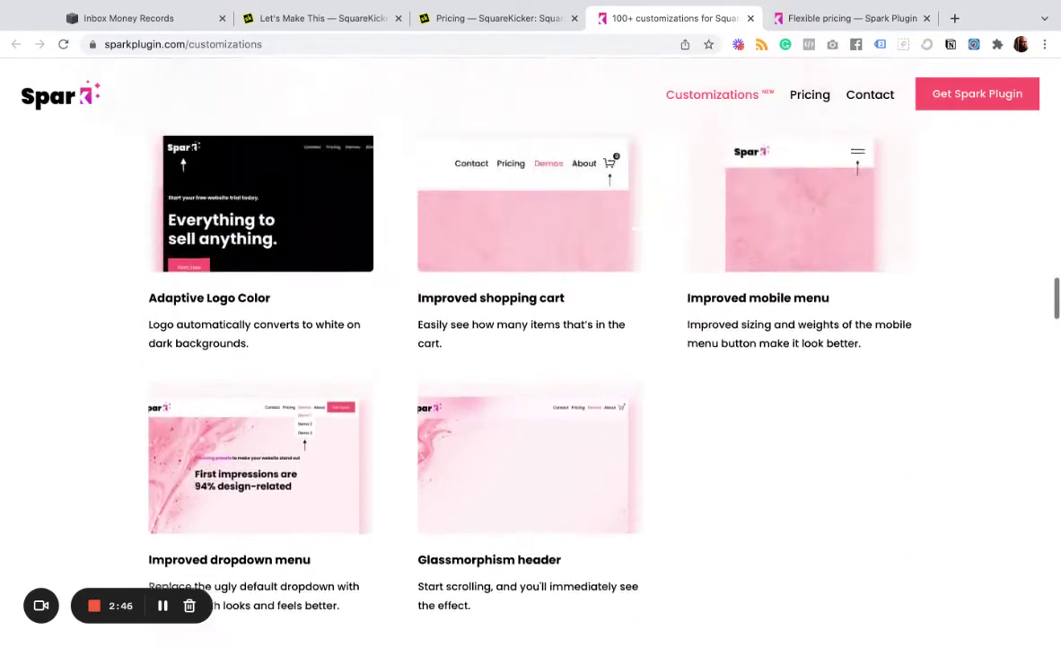
scroll(531, 359, up, 7)
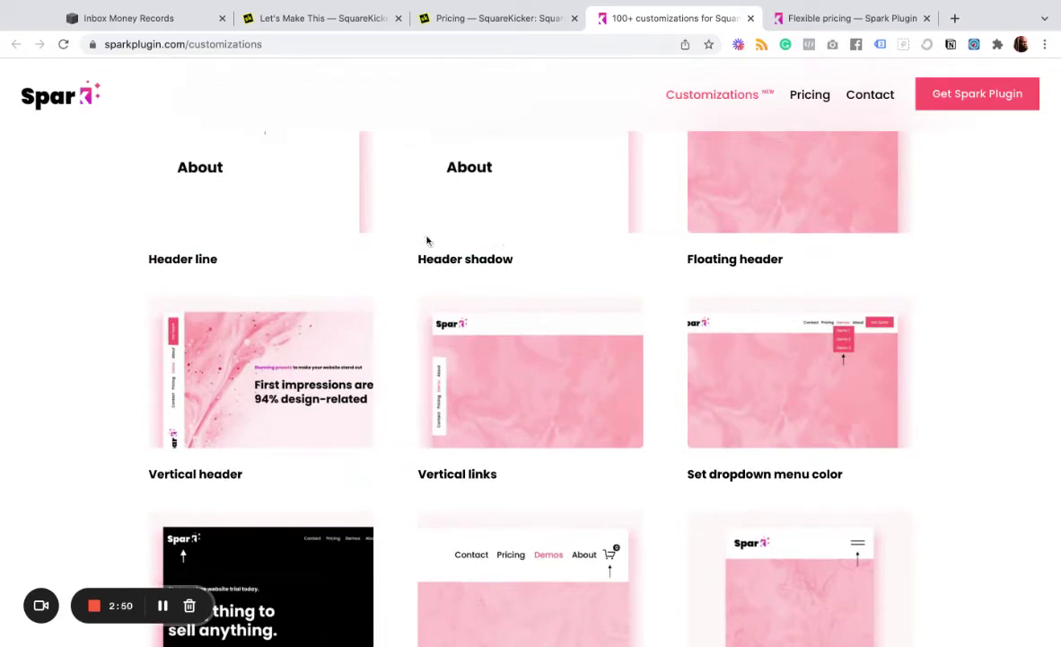
scroll(395, 238, up, 1)
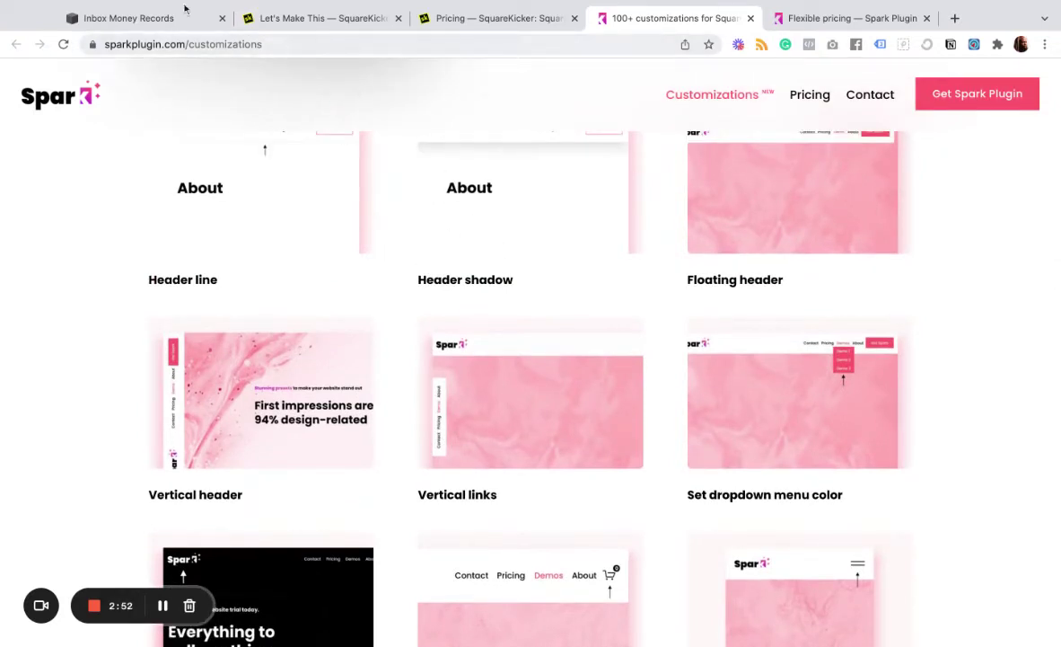
- Return to the Inbox Money Records site, close the Spark panel, and review SquareKicker's Site and Page design options
click(159, 20)
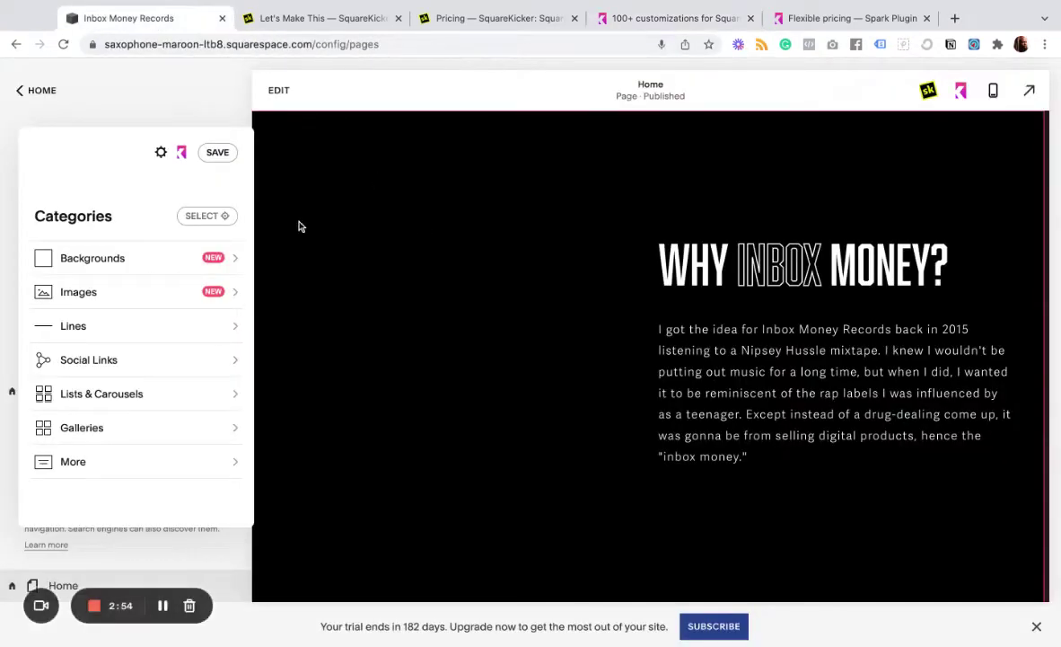
click(86, 115)
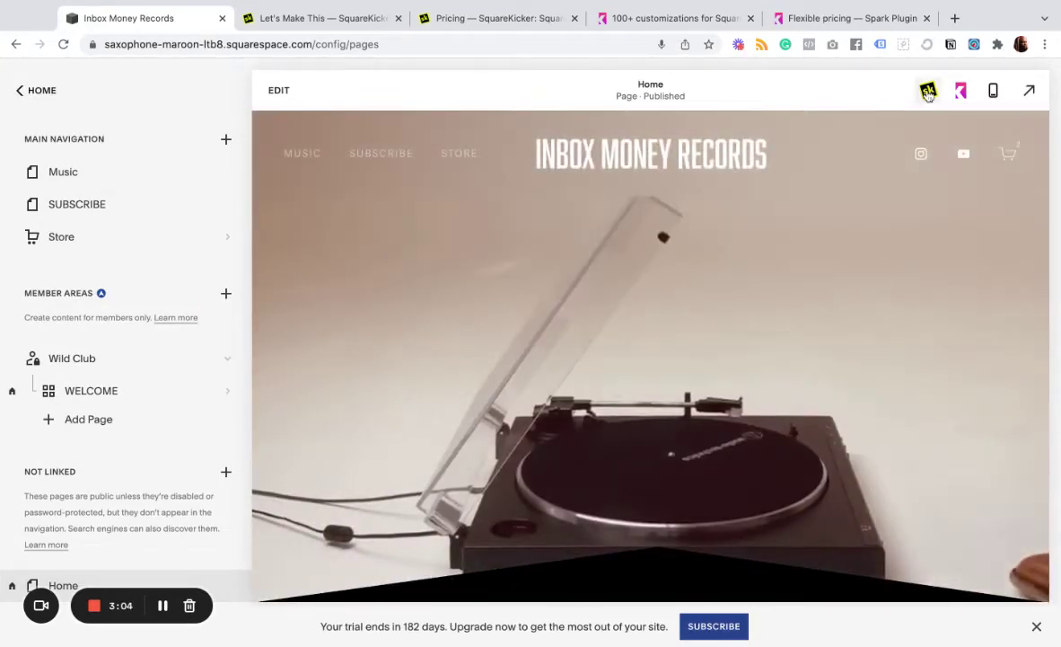
click(928, 91)
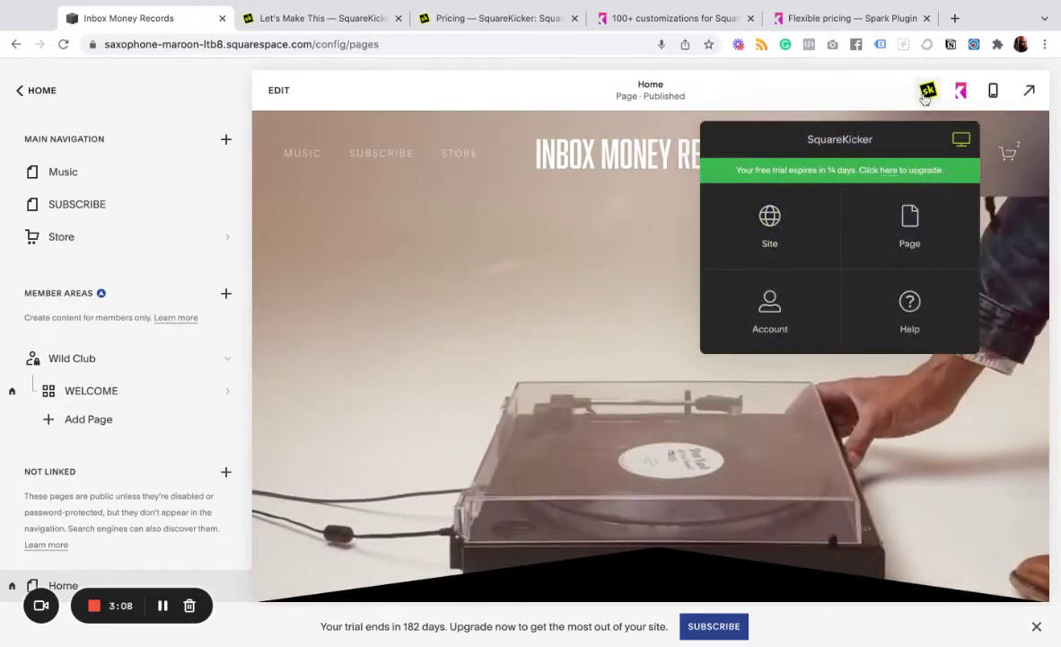
click(770, 229)
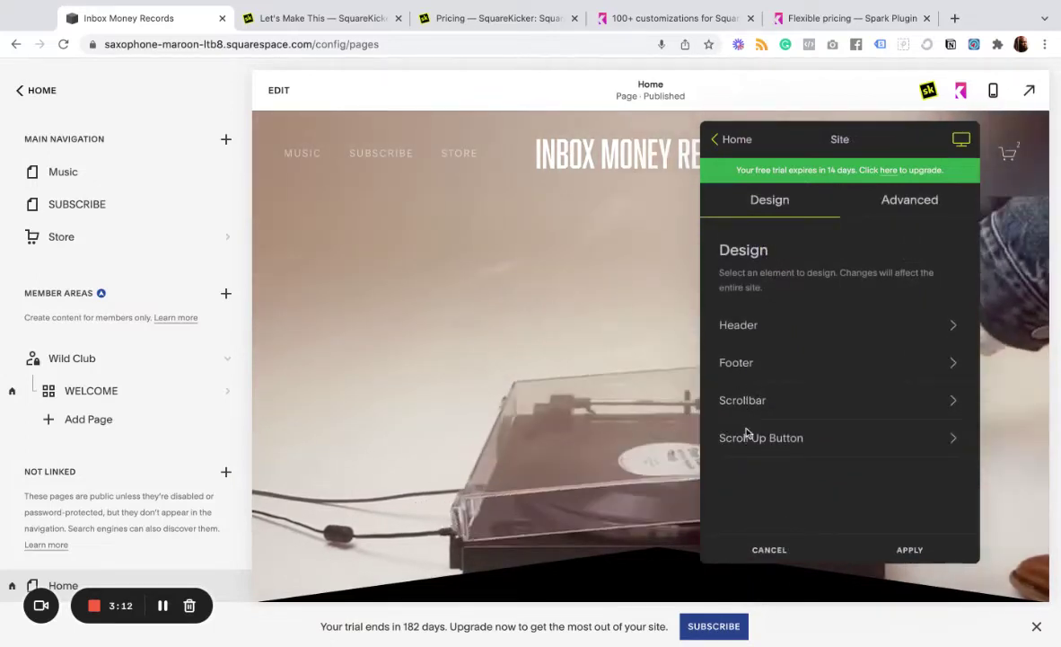
click(728, 142)
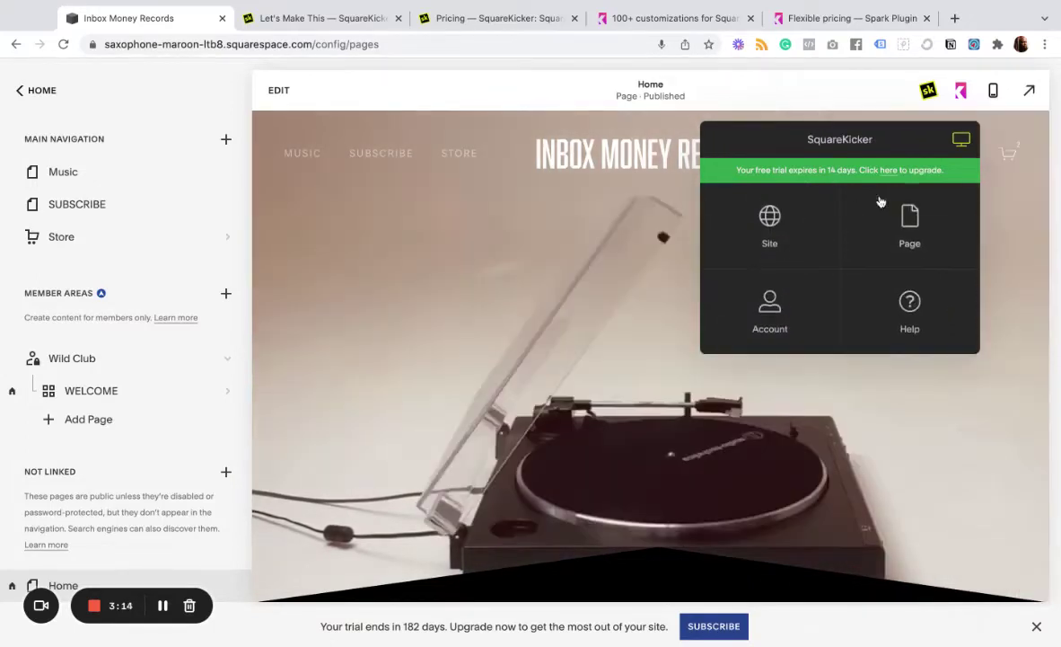
click(910, 229)
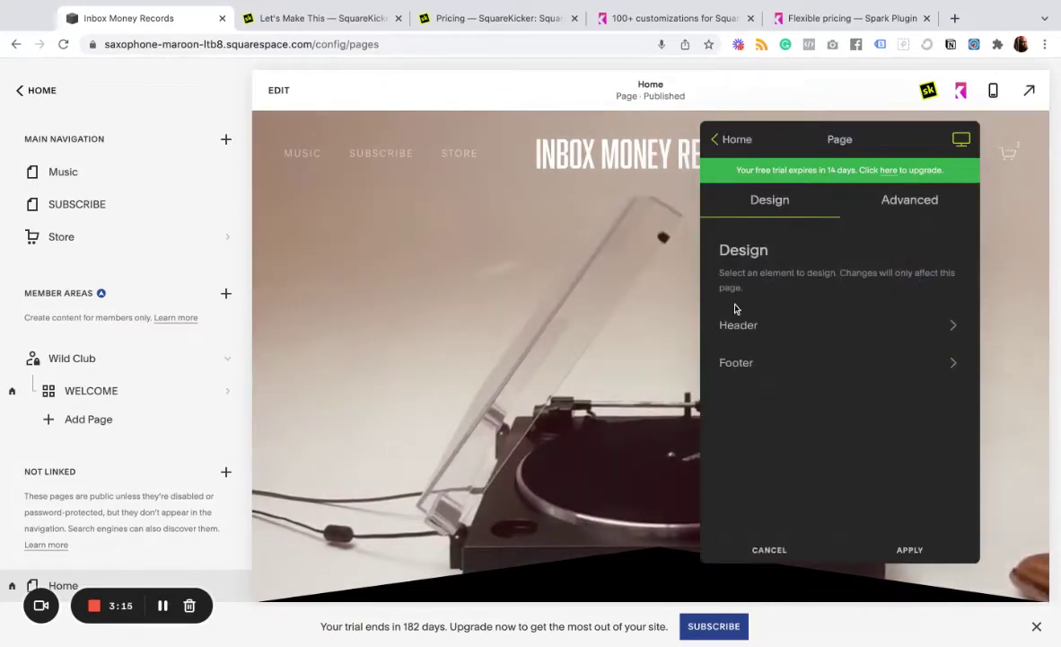
click(721, 142)
click(552, 246)
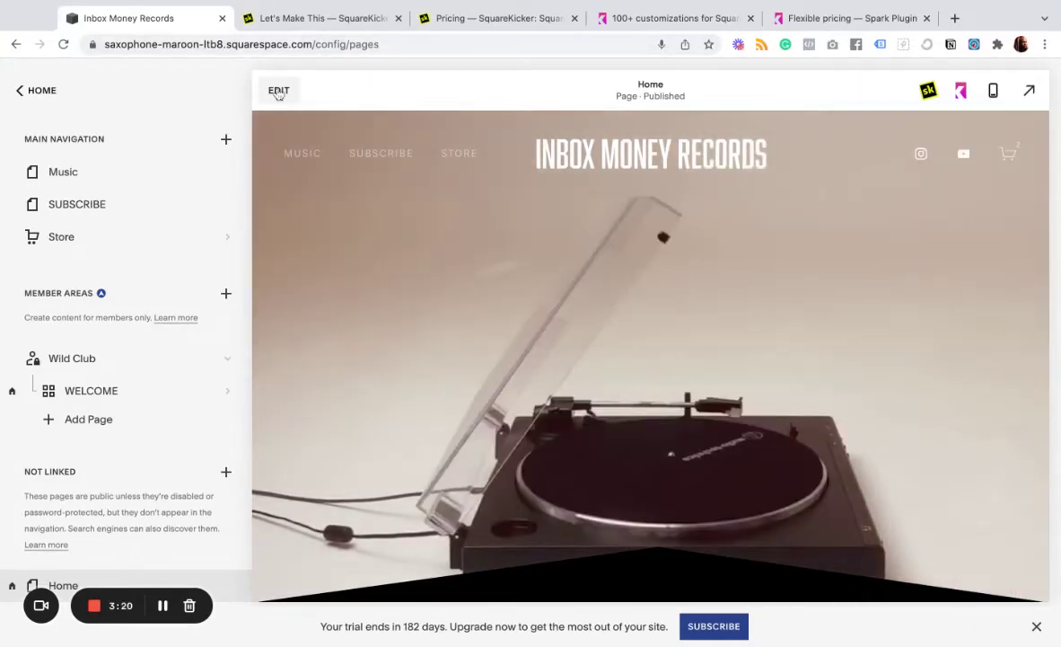
- Start editing the Home page and review the turntable section's SquareKicker Design options, including the Visibility devices
click(278, 92)
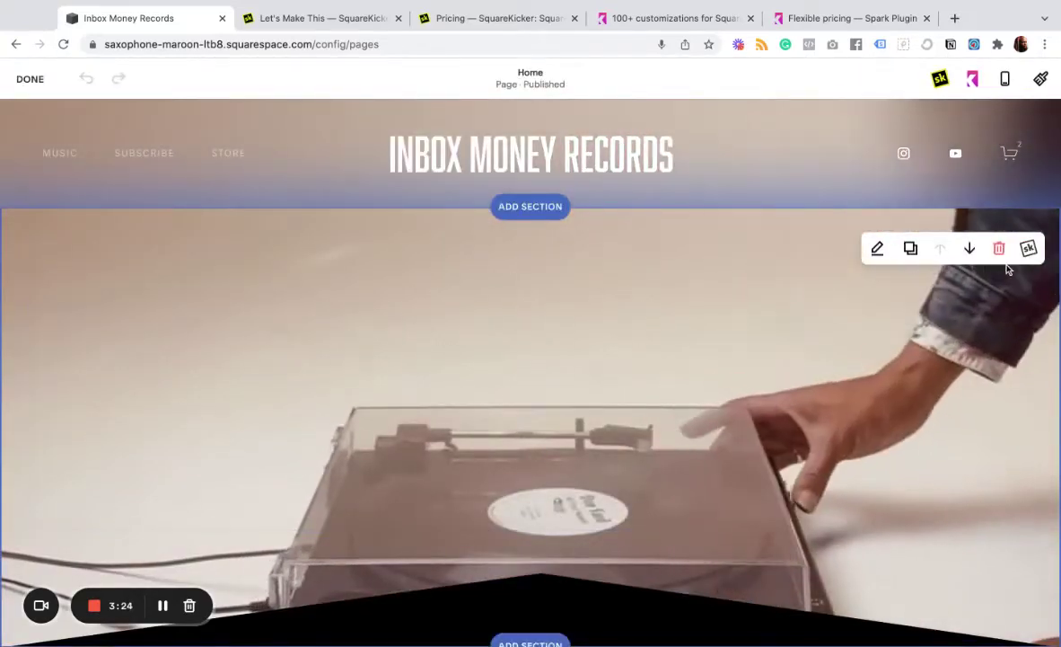
click(1029, 250)
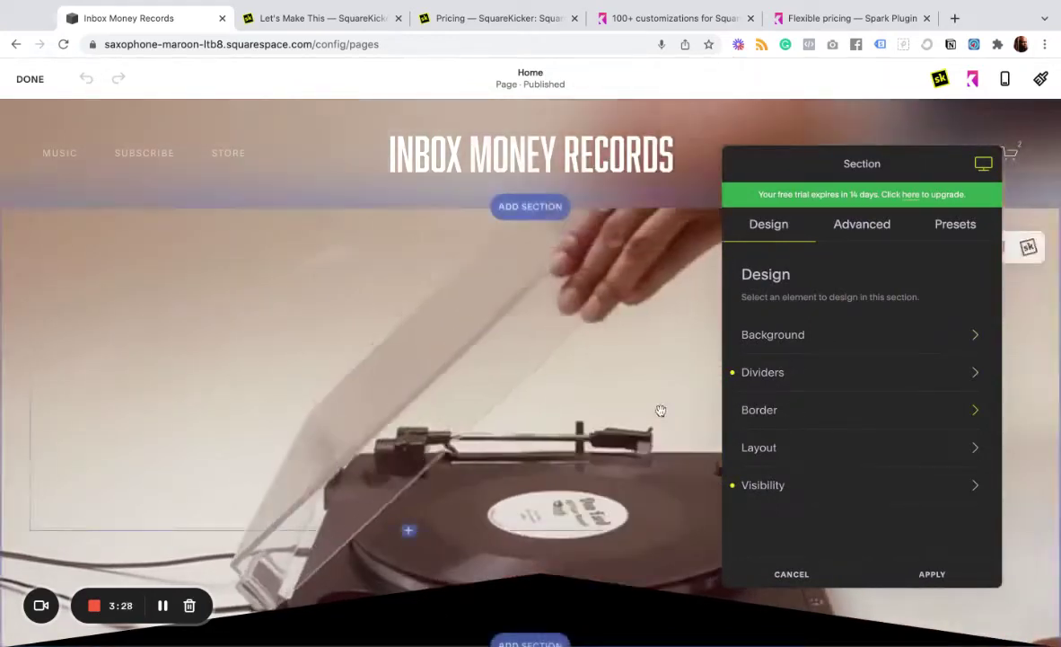
scroll(584, 464, down, 1)
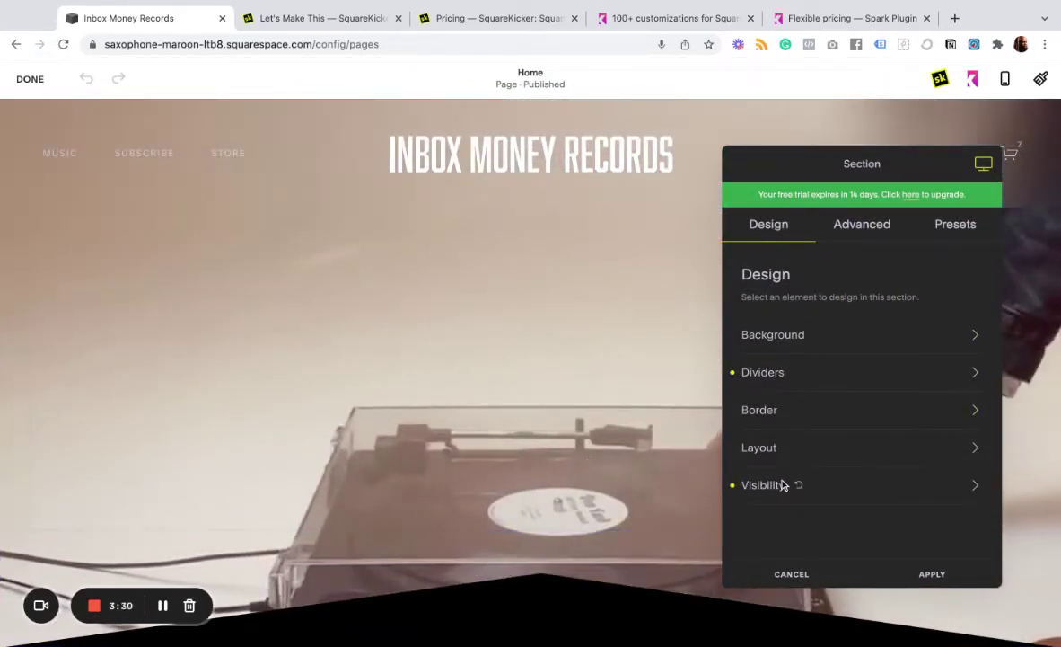
click(782, 485)
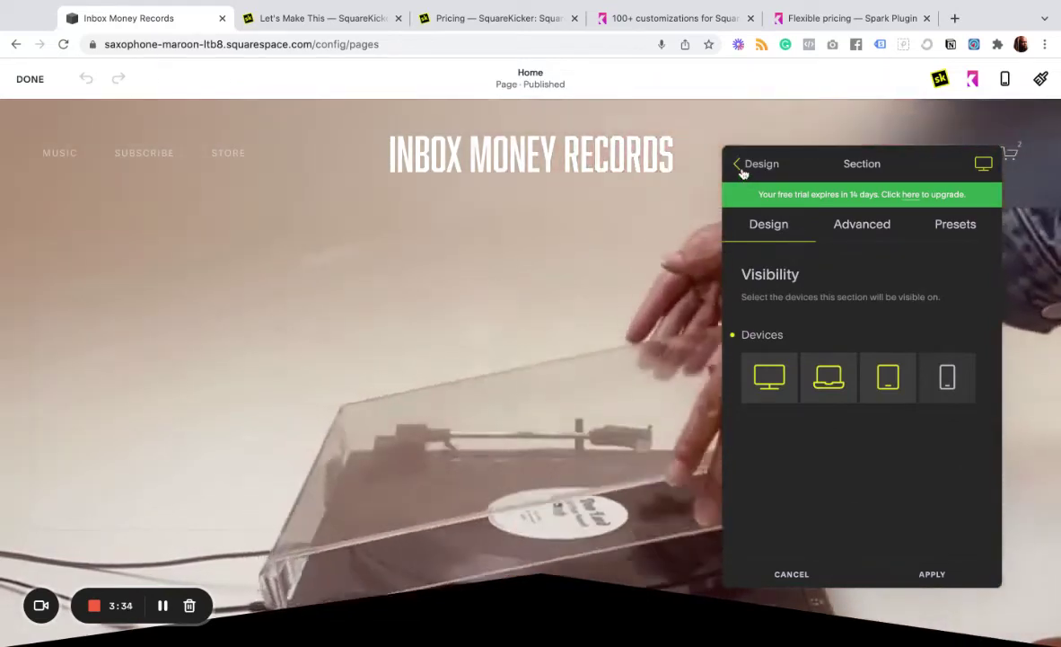
click(742, 165)
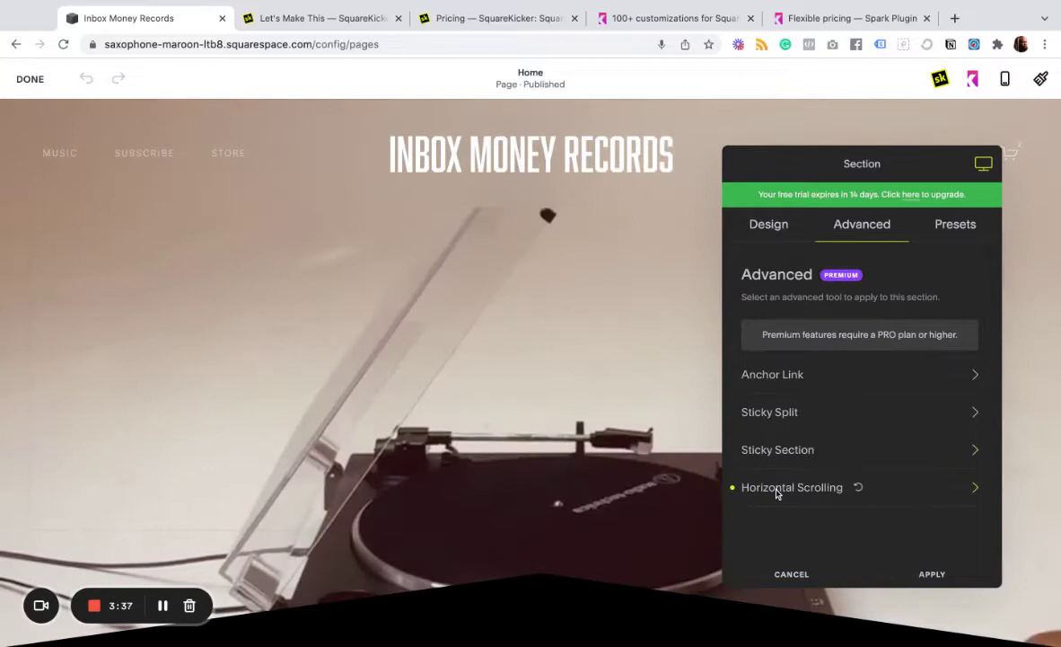
- Review the turntable section's Horizontal Scrolling settings among the Advanced options, including animation, background and mobile devices
click(959, 492)
scroll(875, 405, down, 3)
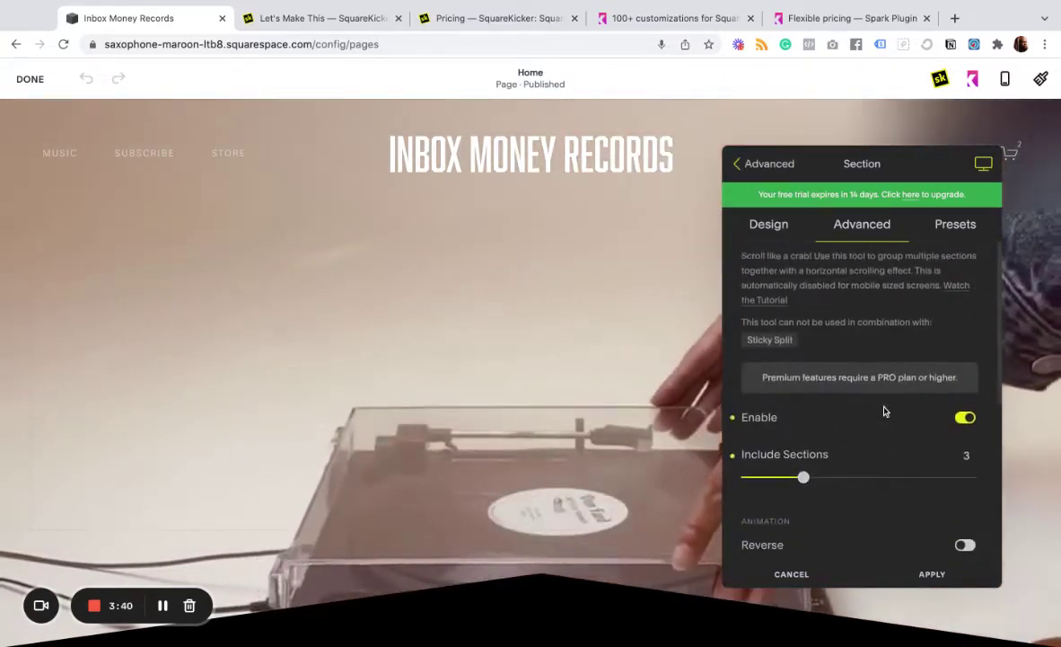
scroll(828, 422, down, 5)
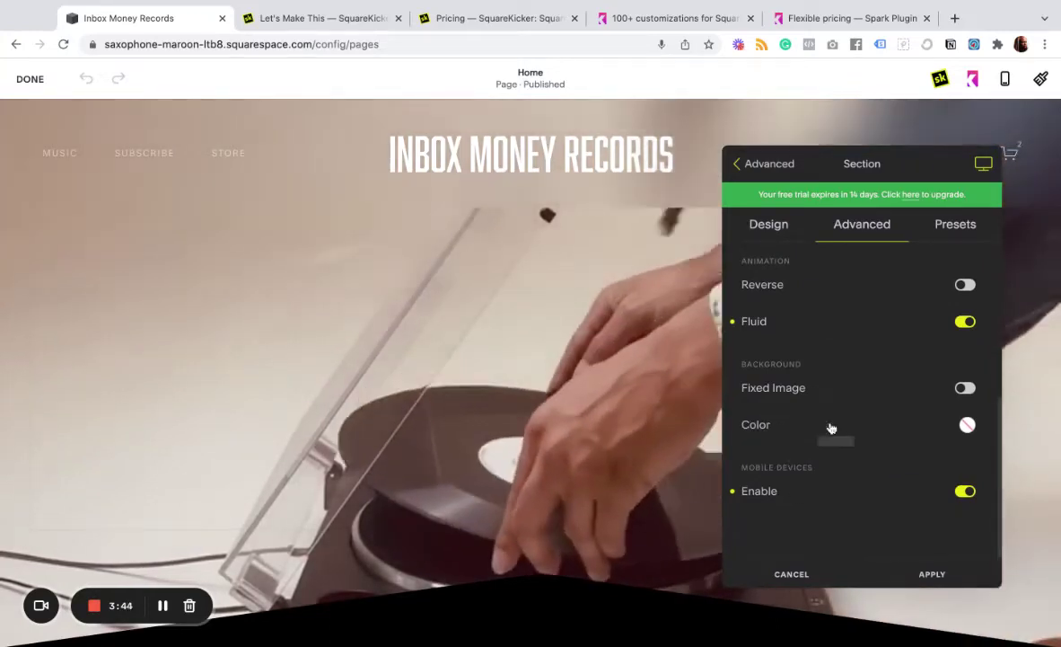
scroll(828, 396, up, 8)
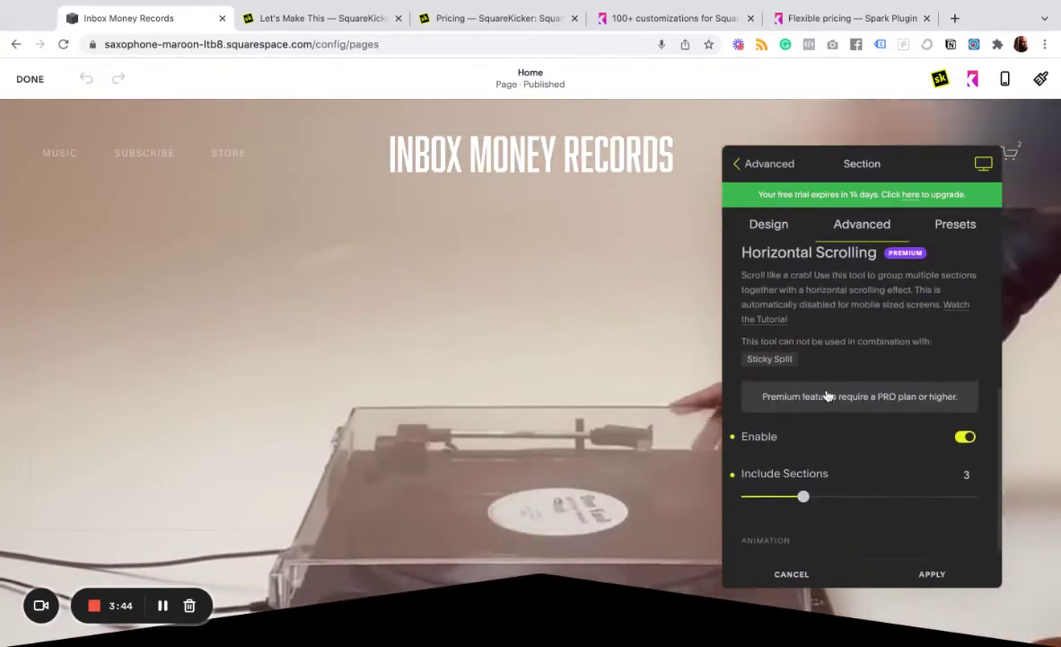
- Preview the horizontal scrolling effect down the Home page to the blog posts and back, and recheck the tool's settings
scroll(285, 527, down, 5)
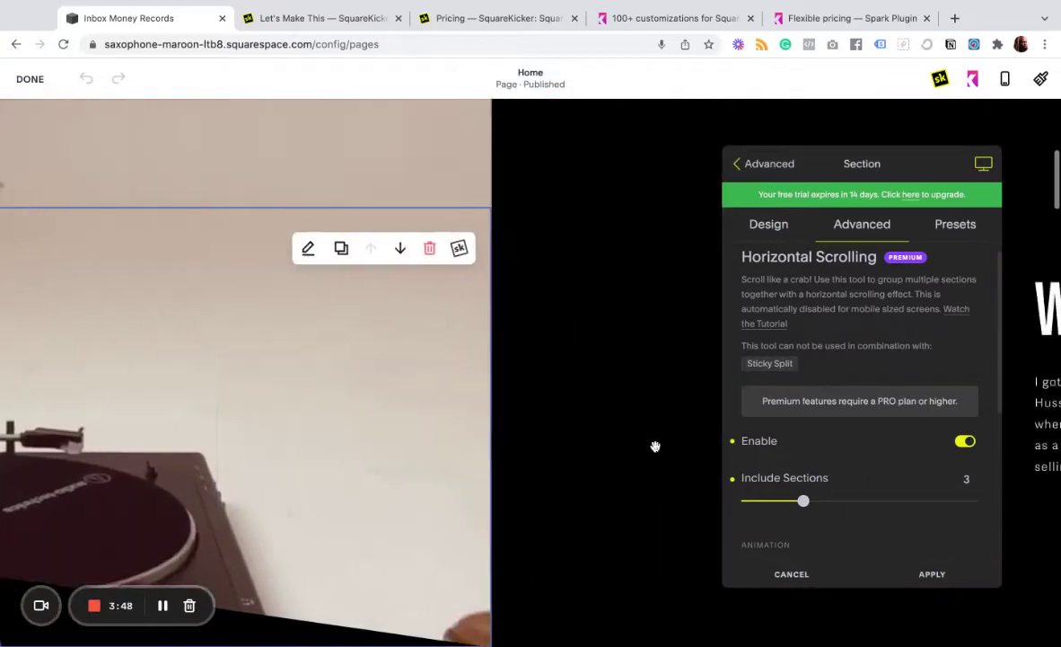
scroll(655, 447, down, 10)
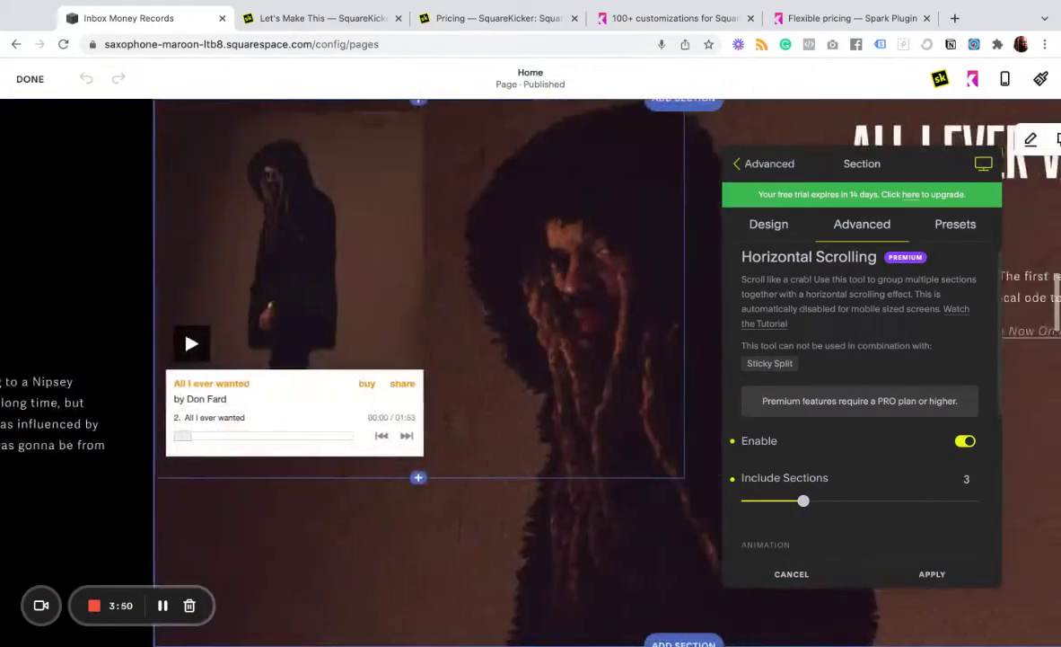
scroll(655, 446, down, 10)
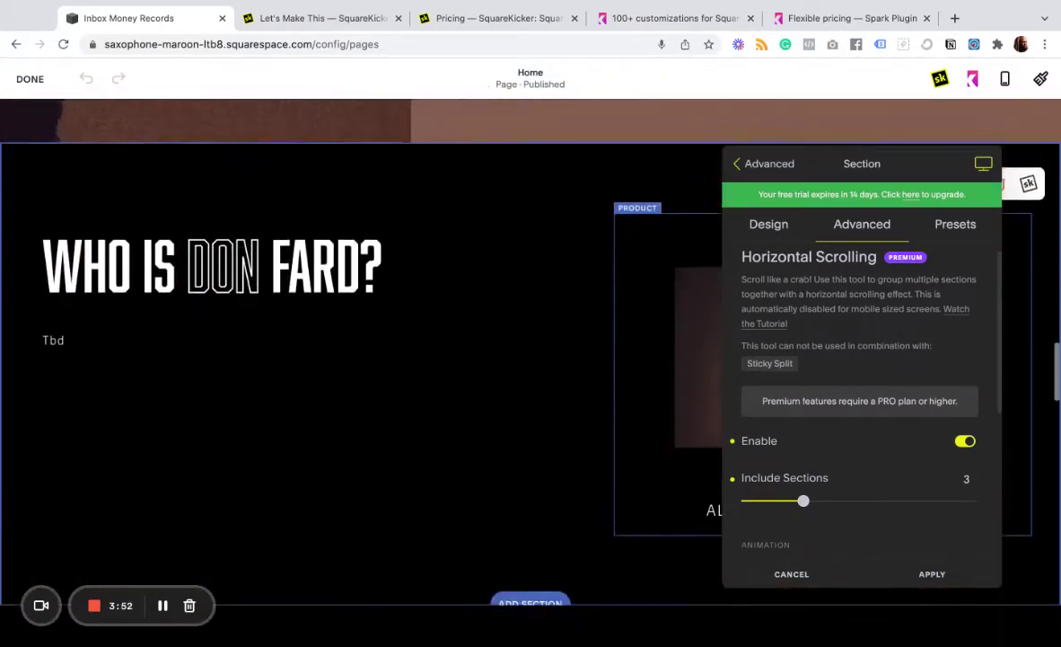
scroll(287, 360, down, 10)
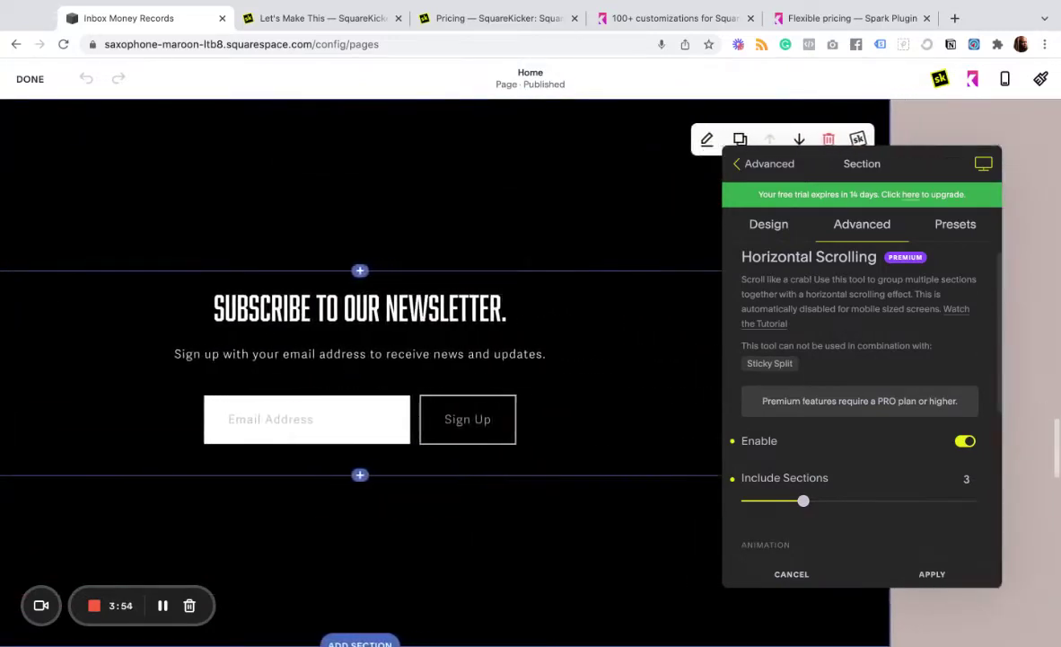
scroll(287, 359, down, 10)
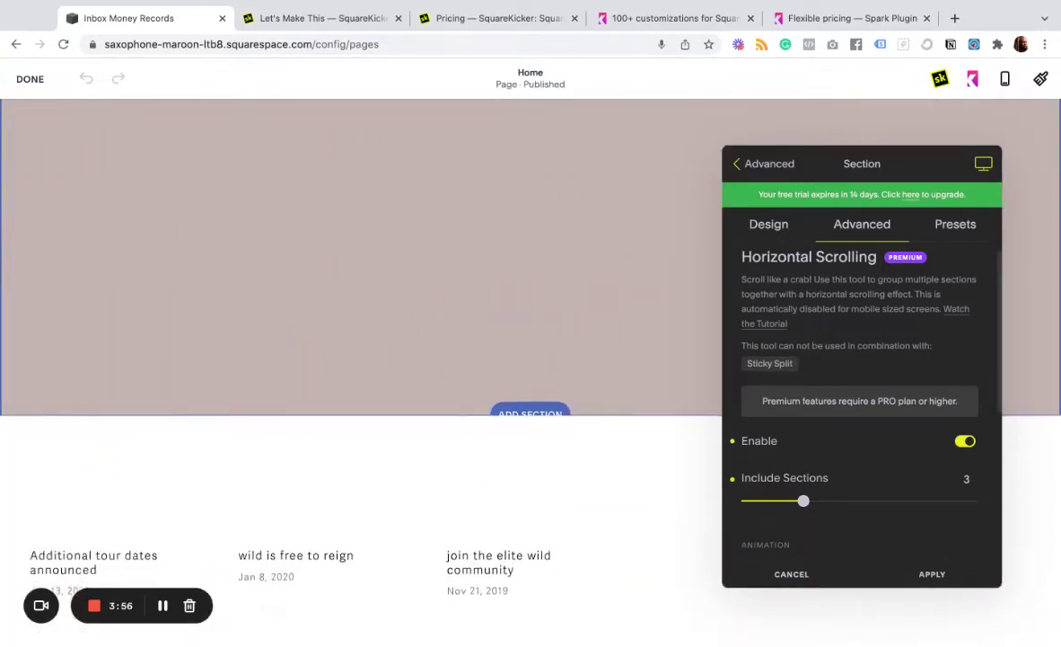
scroll(360, 359, down, 2)
scroll(359, 359, up, 15)
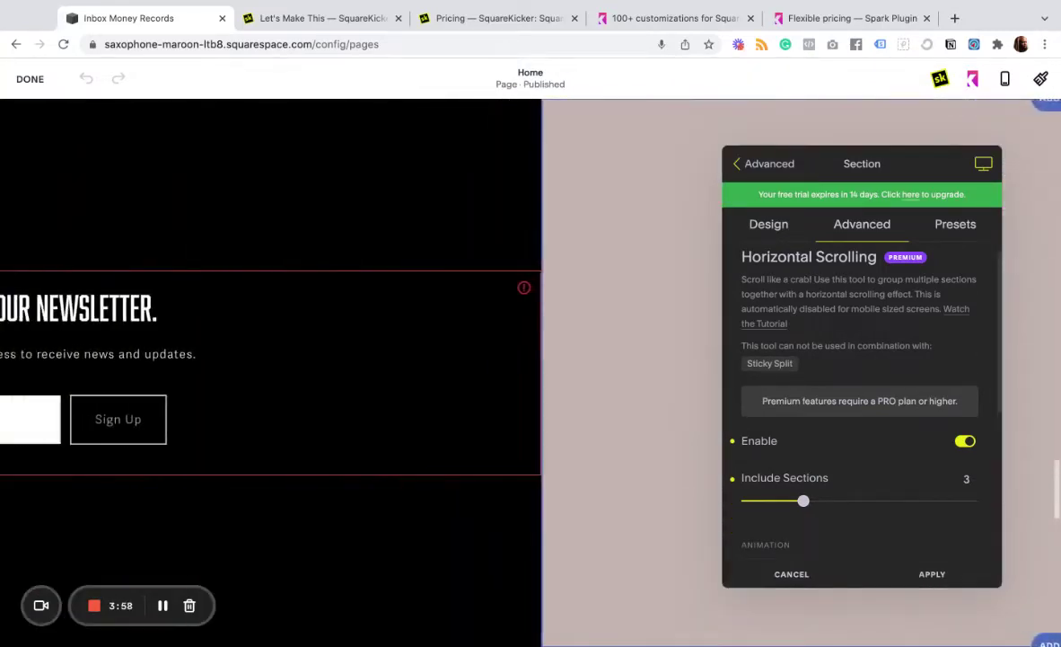
scroll(360, 359, up, 10)
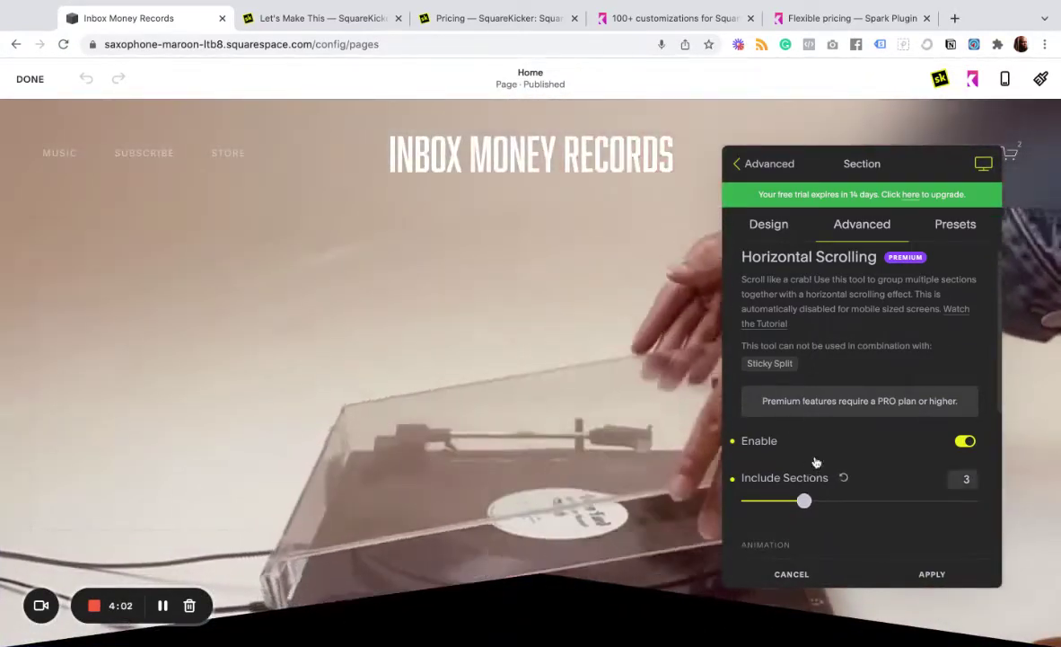
scroll(818, 463, down, 2)
scroll(828, 468, down, 1)
scroll(826, 465, up, 4)
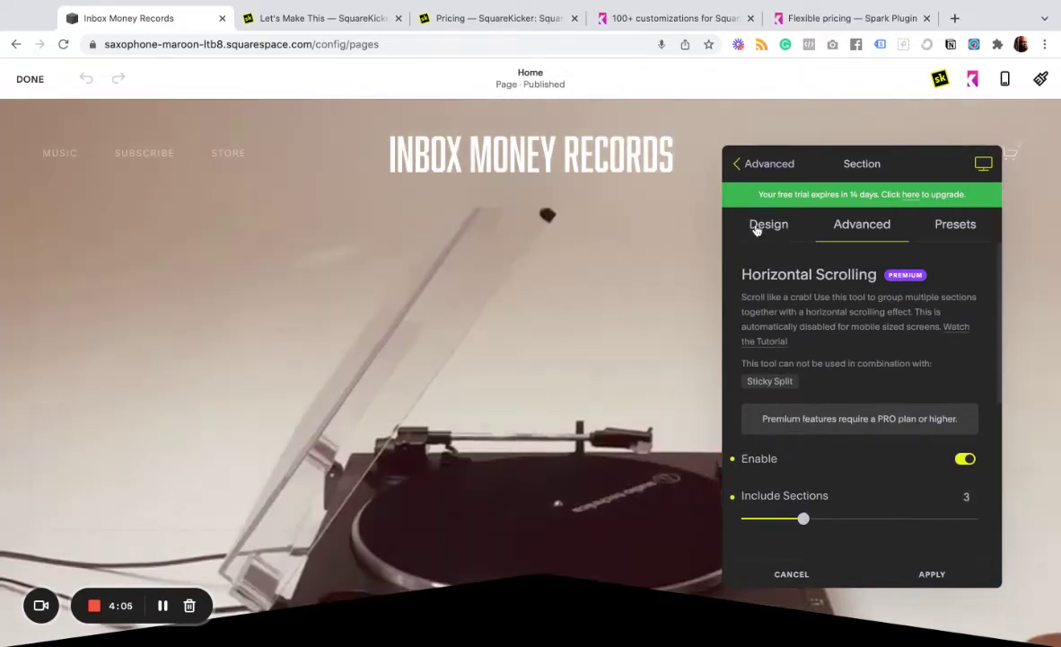
- Try the curved shape as the turntable section's bottom divider, and set the divider back to none
click(762, 224)
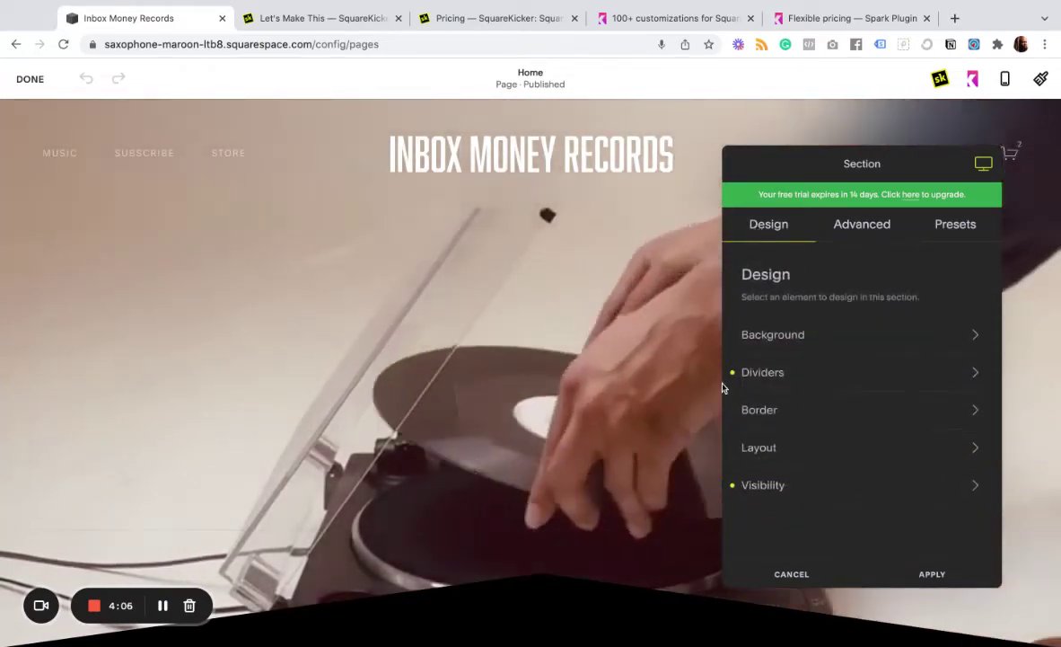
scroll(458, 488, down, 1)
scroll(460, 486, up, 1)
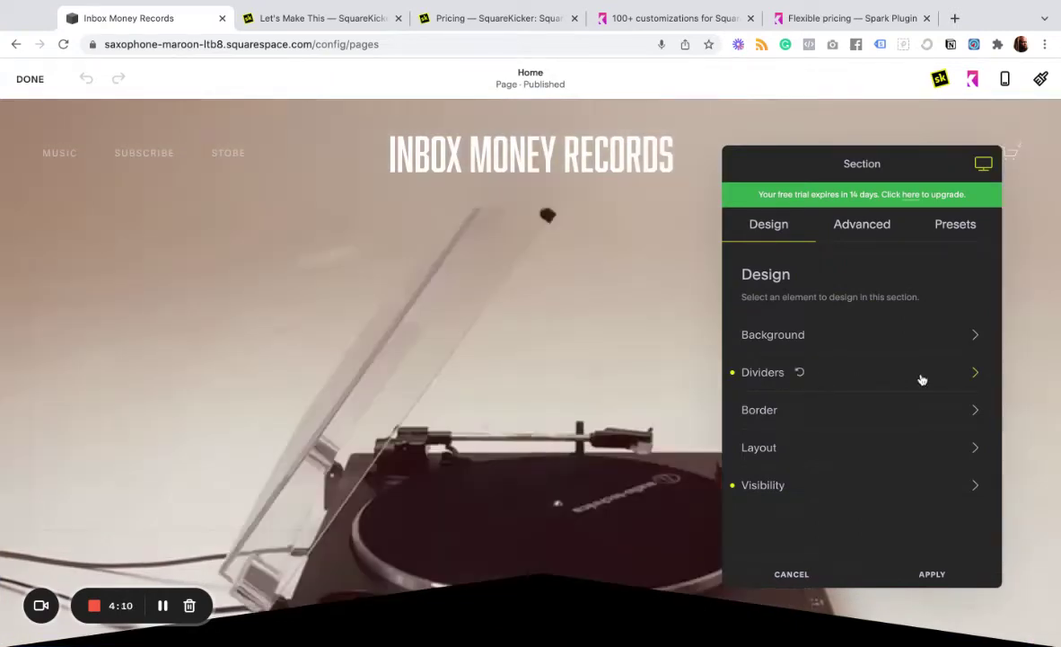
click(919, 376)
click(772, 410)
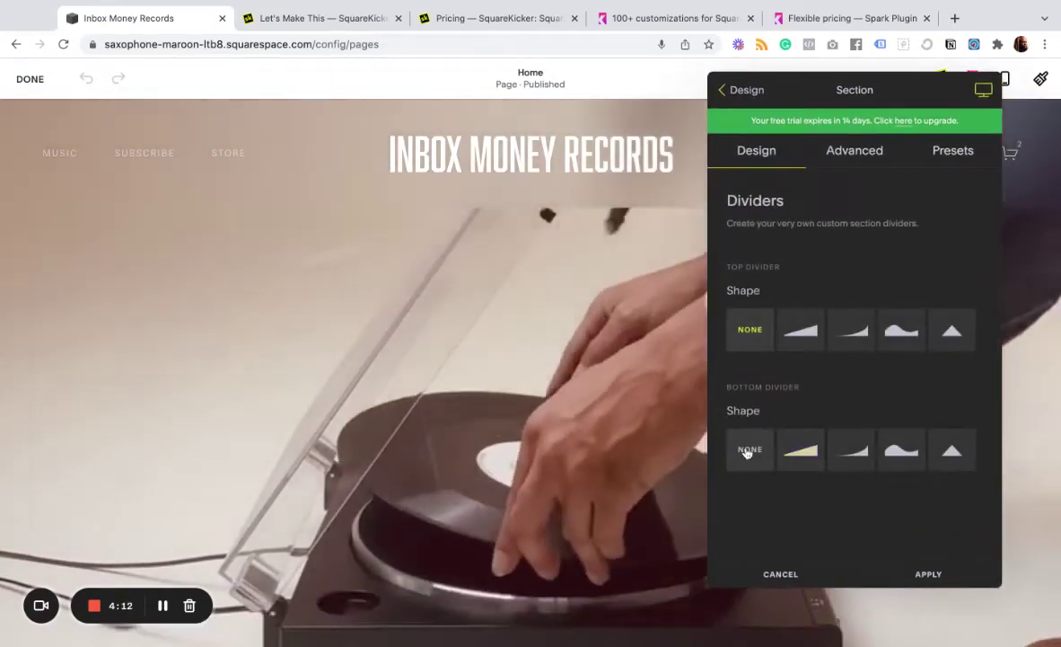
click(861, 454)
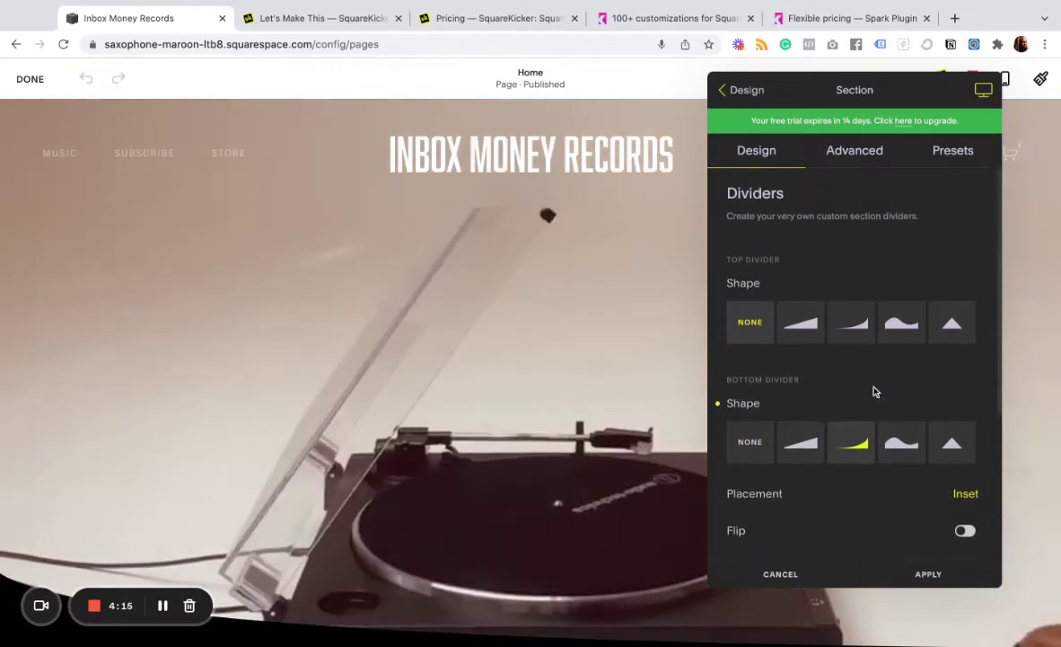
click(750, 446)
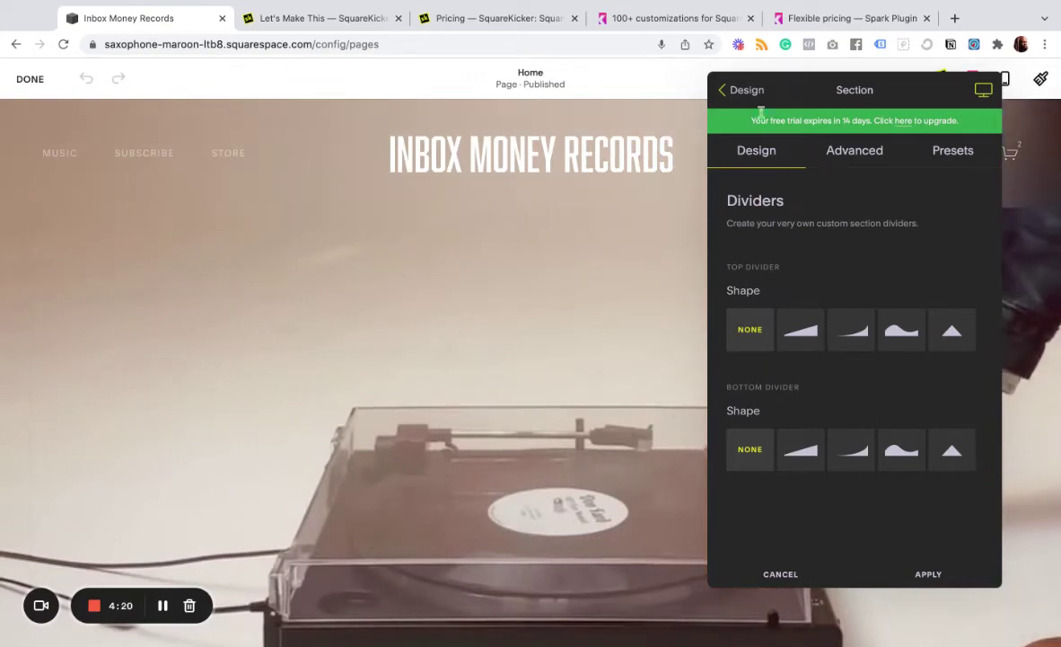
click(733, 93)
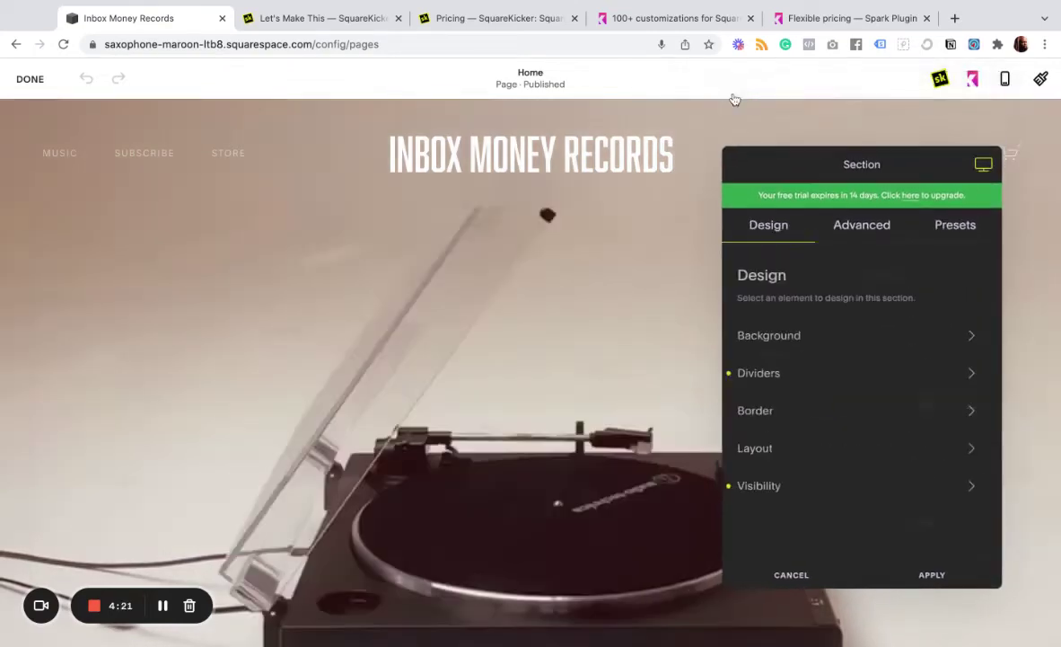
- Review the turntable section's Layout options, from section width to content margin, and its Border options
click(770, 448)
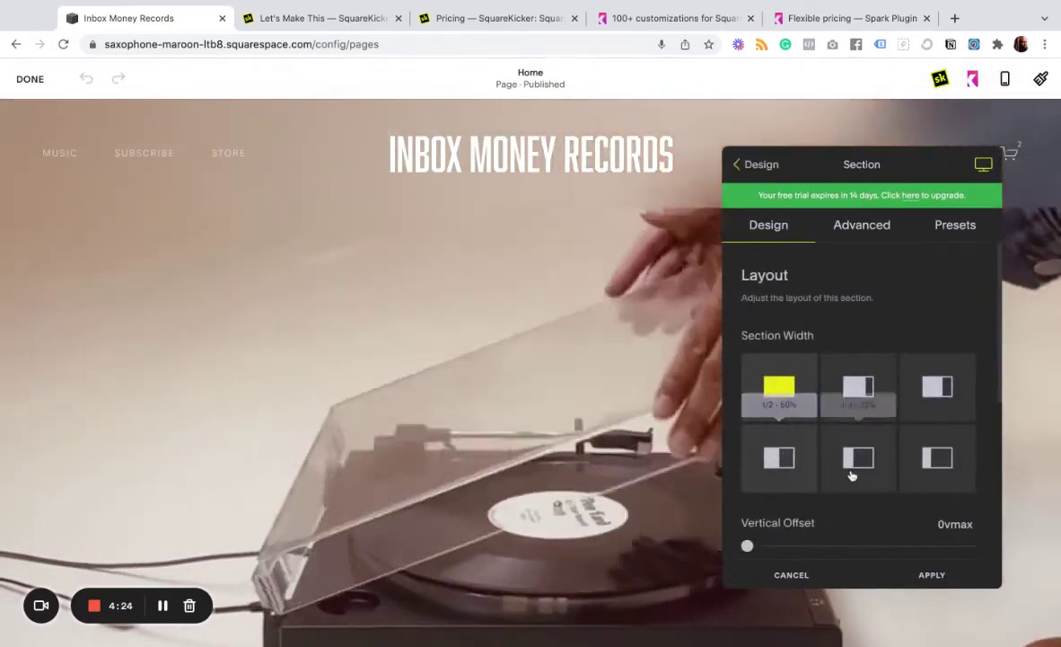
scroll(853, 475, down, 10)
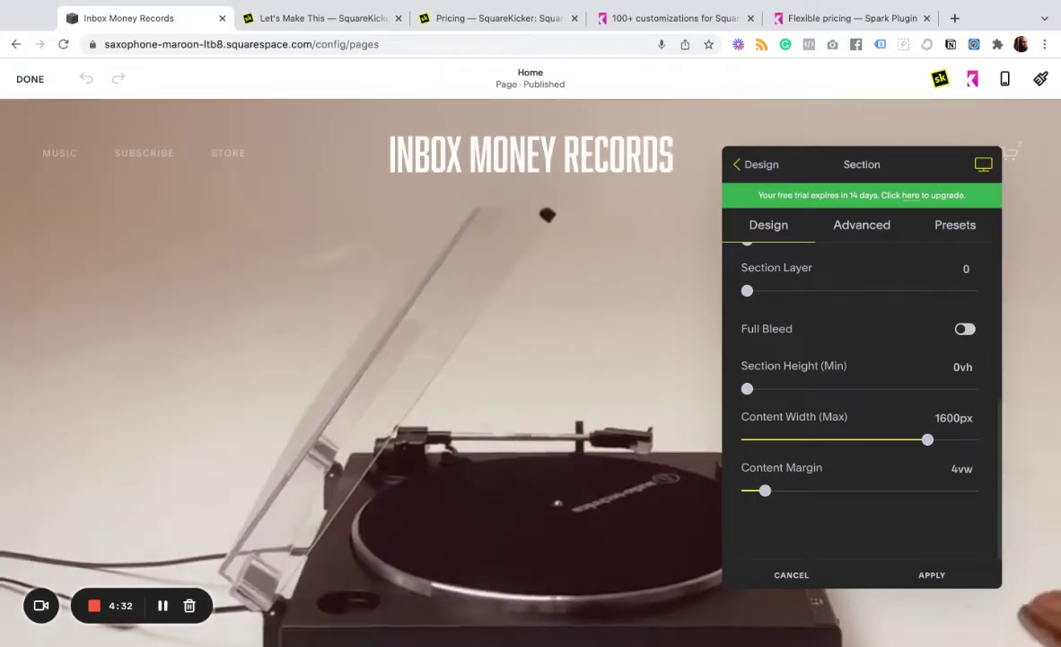
click(932, 575)
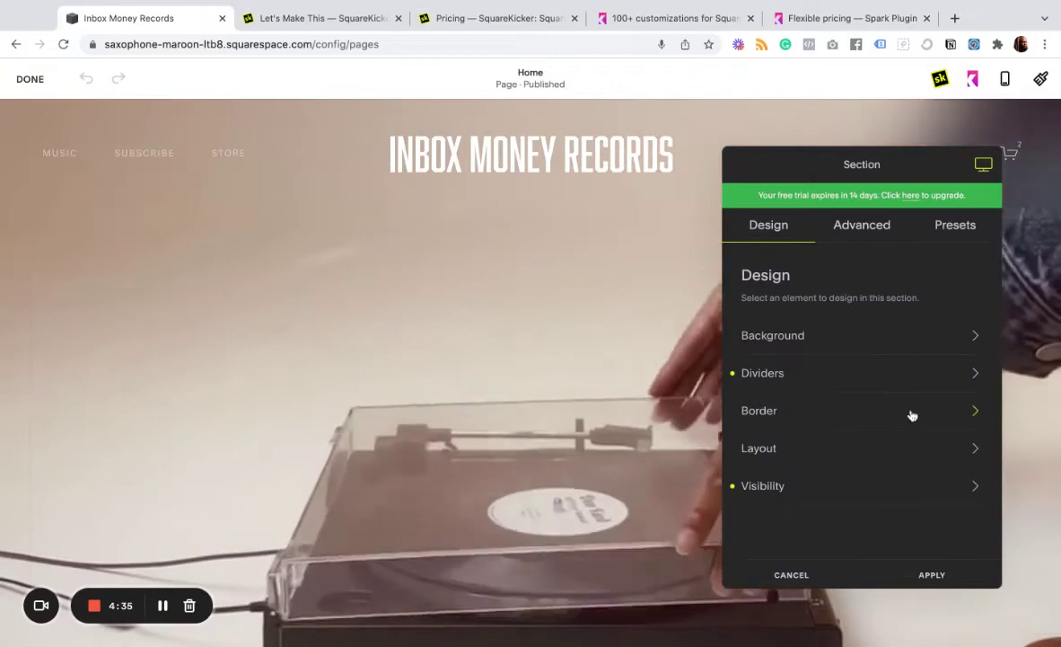
click(910, 413)
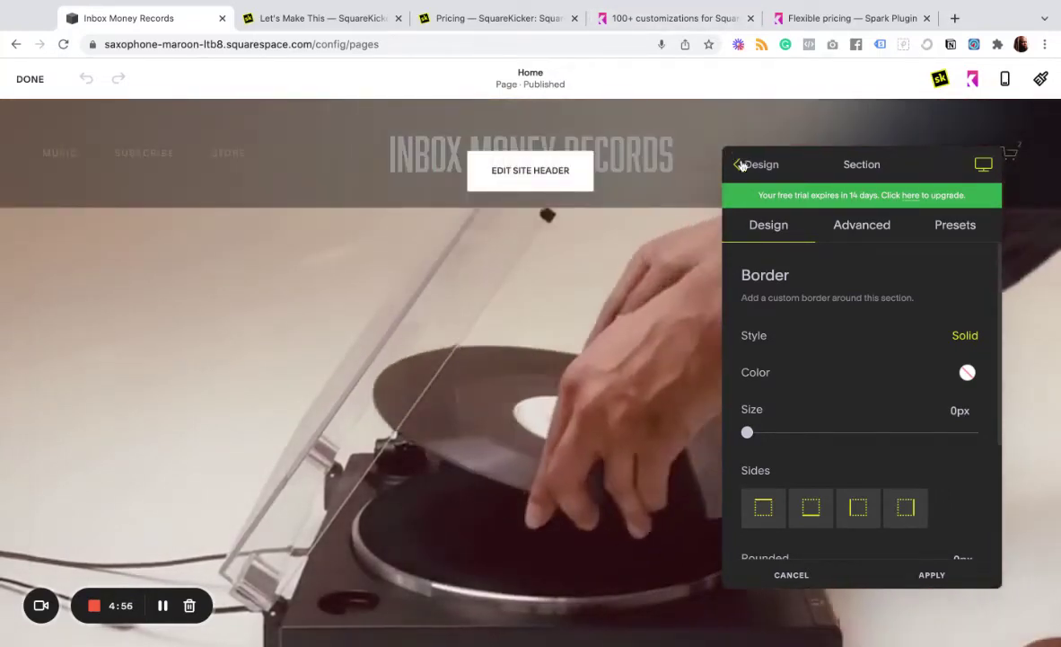
click(739, 164)
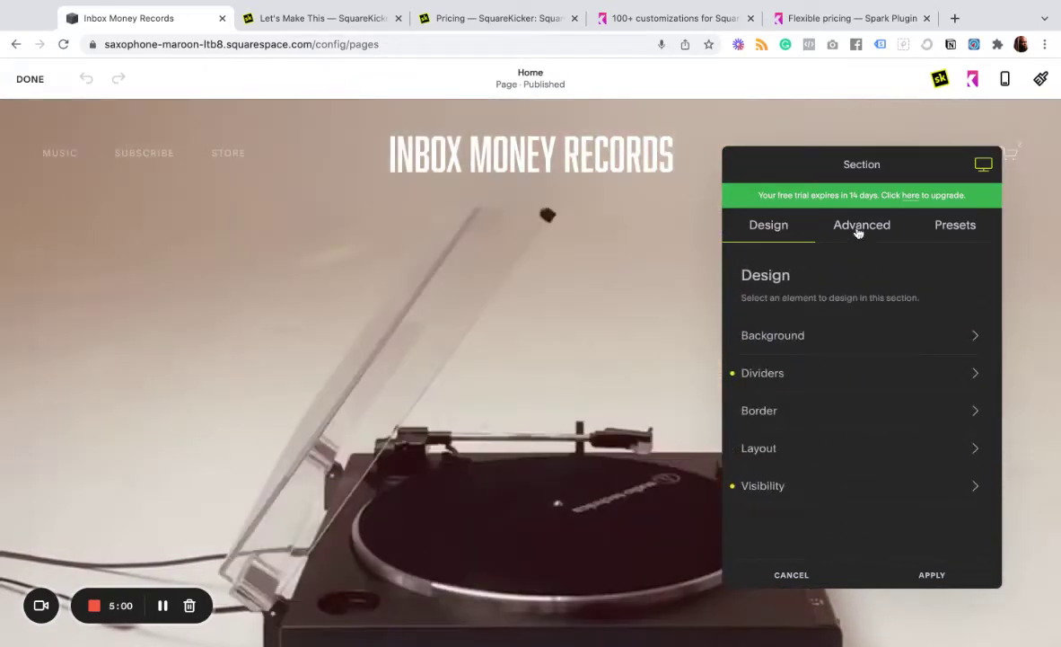
- Review the turntable section's Presets and Advanced options, and discard the unsaved section changes
click(938, 230)
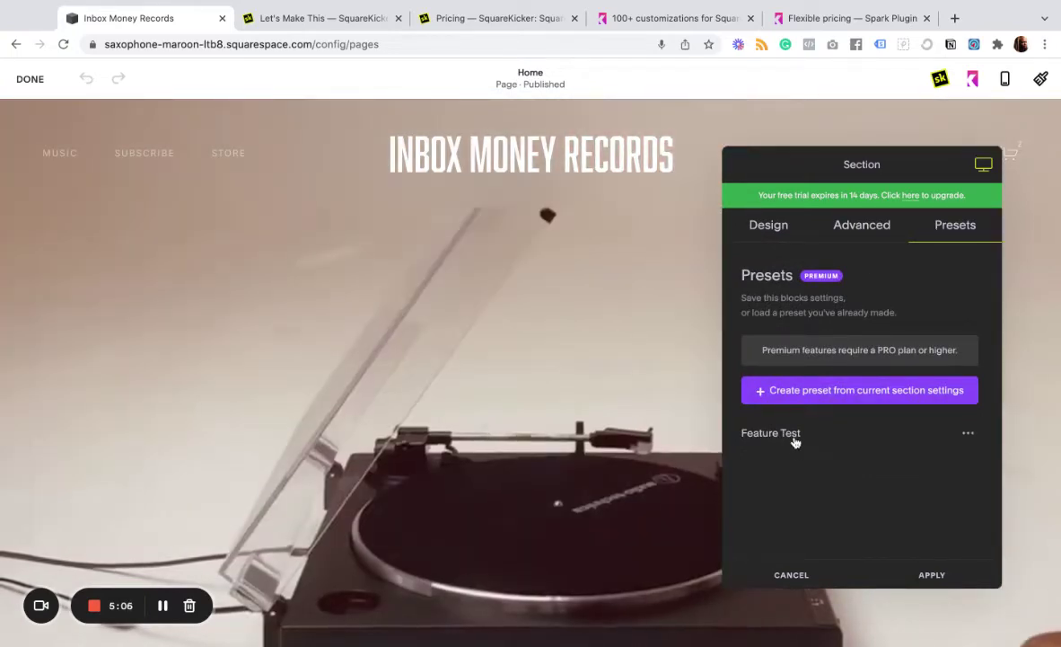
click(864, 227)
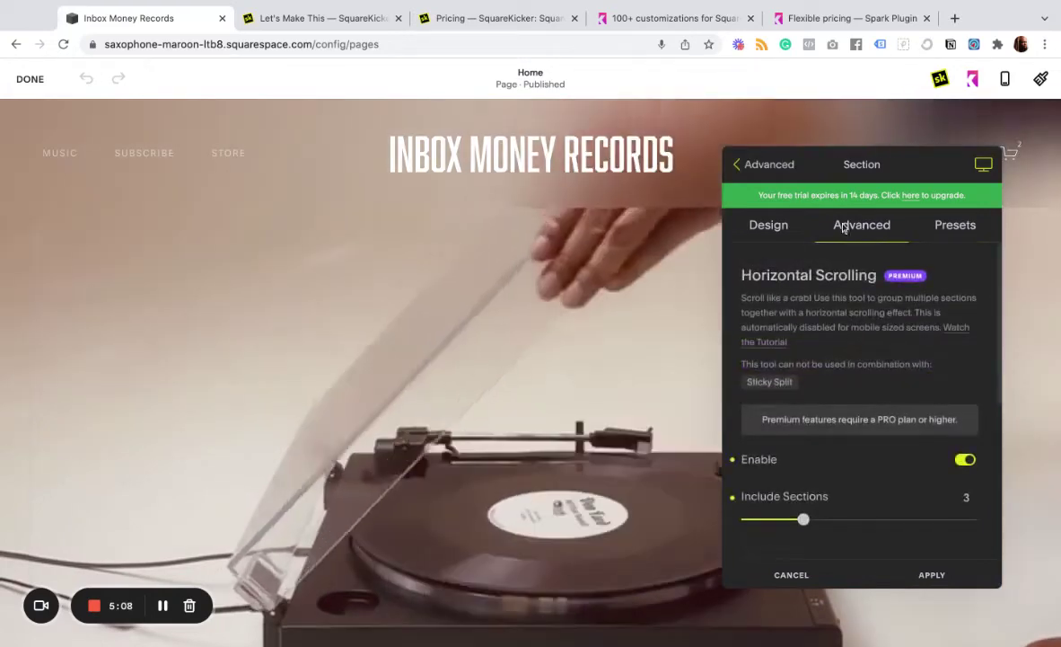
click(786, 226)
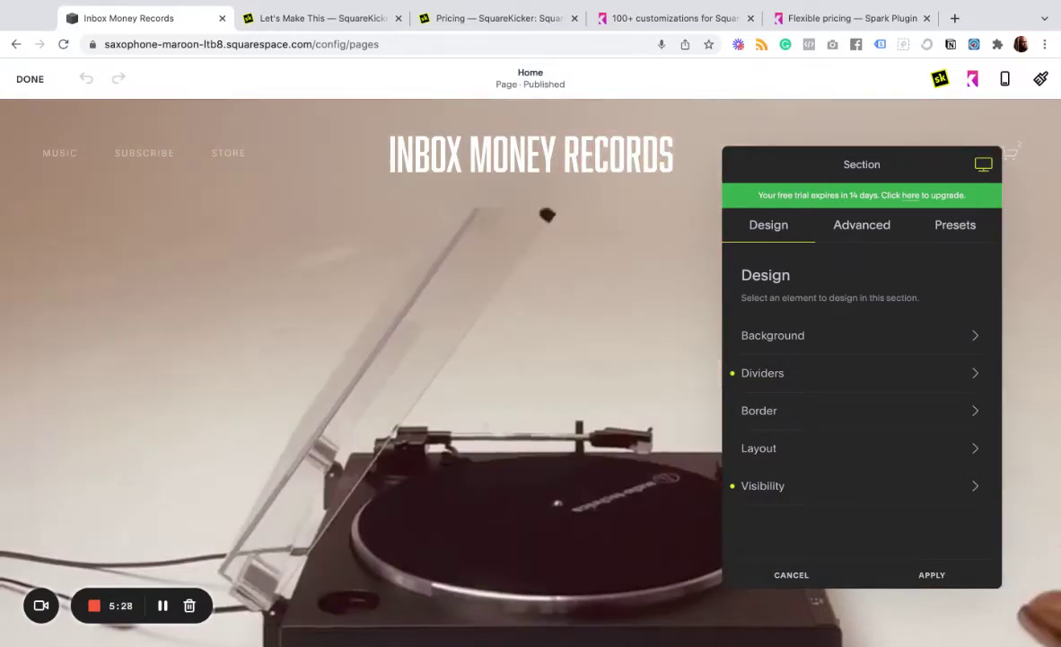
click(791, 574)
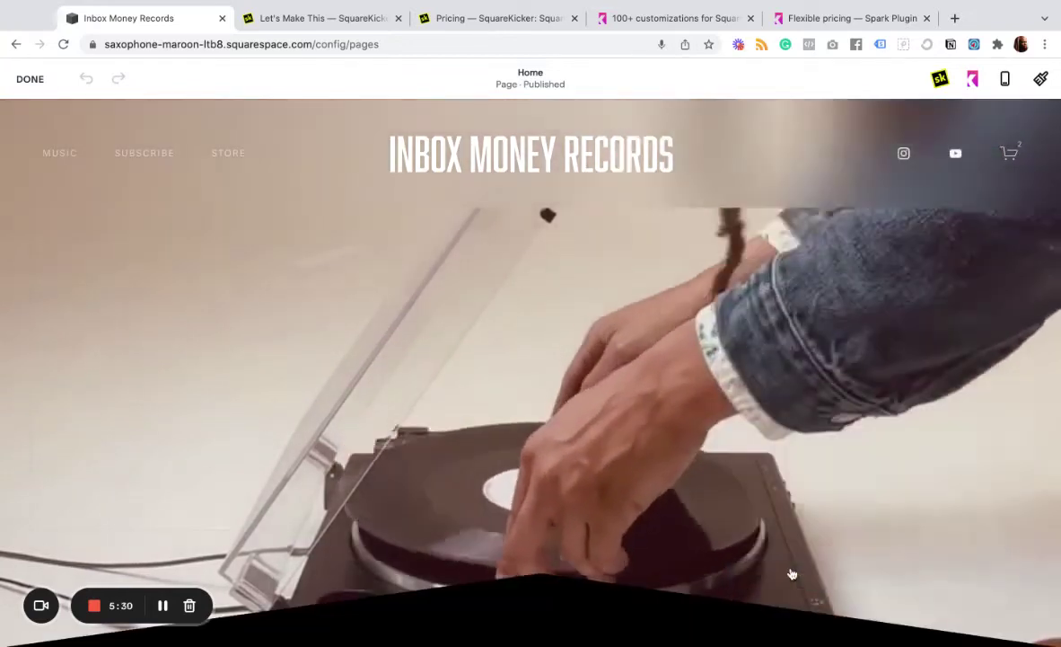
- Preview the Home page's horizontally scrolling sections down past the vinyl section and back to the turntable
scroll(539, 422, down, 5)
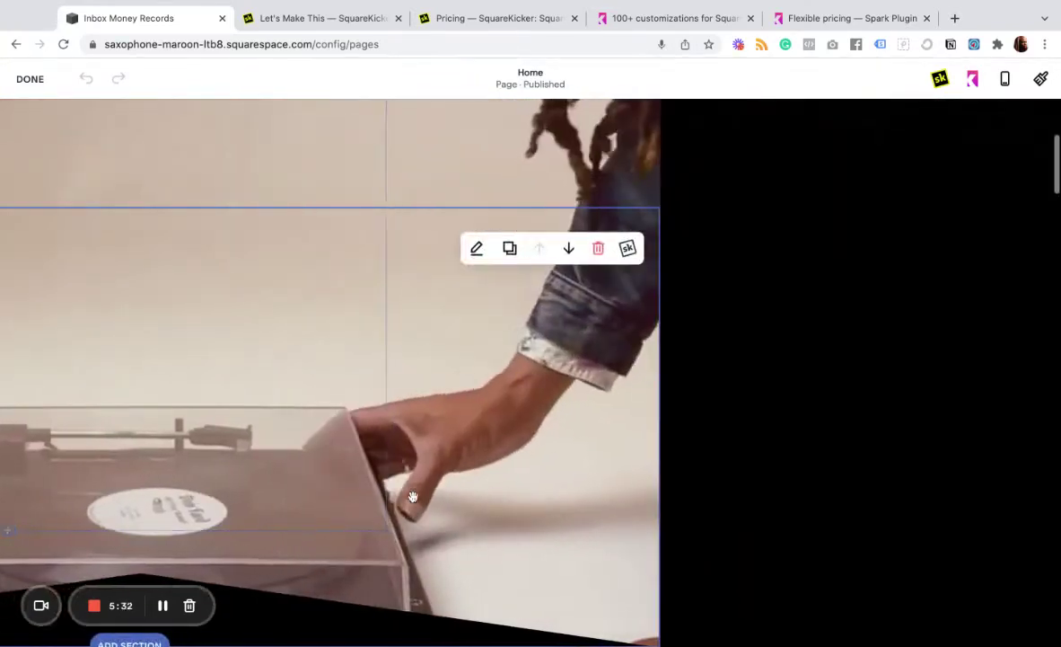
scroll(412, 497, down, 5)
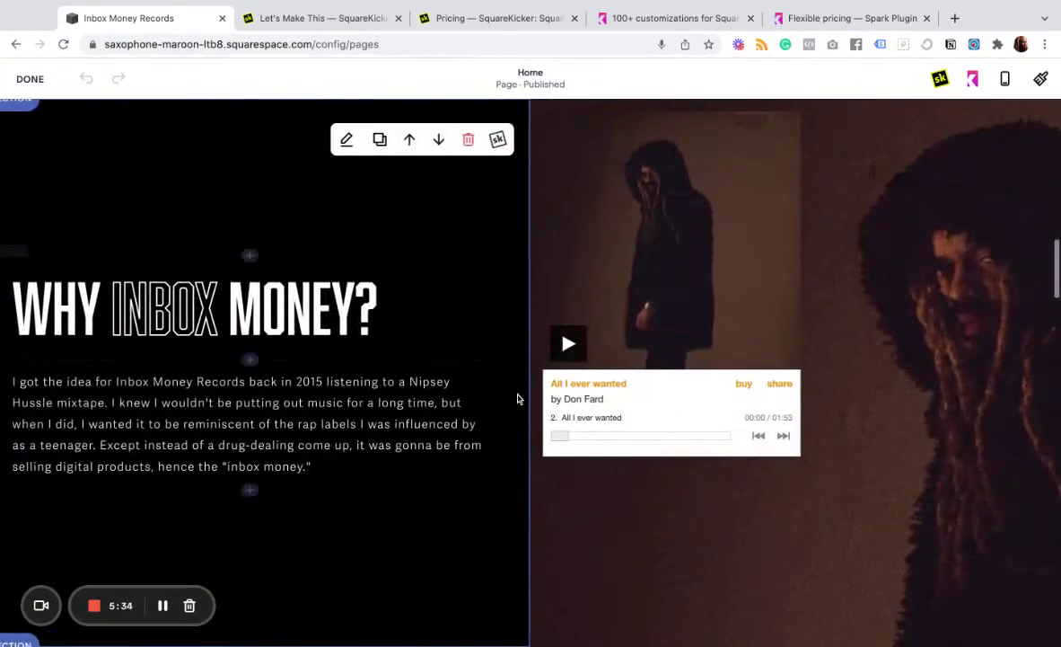
scroll(626, 454, down, 10)
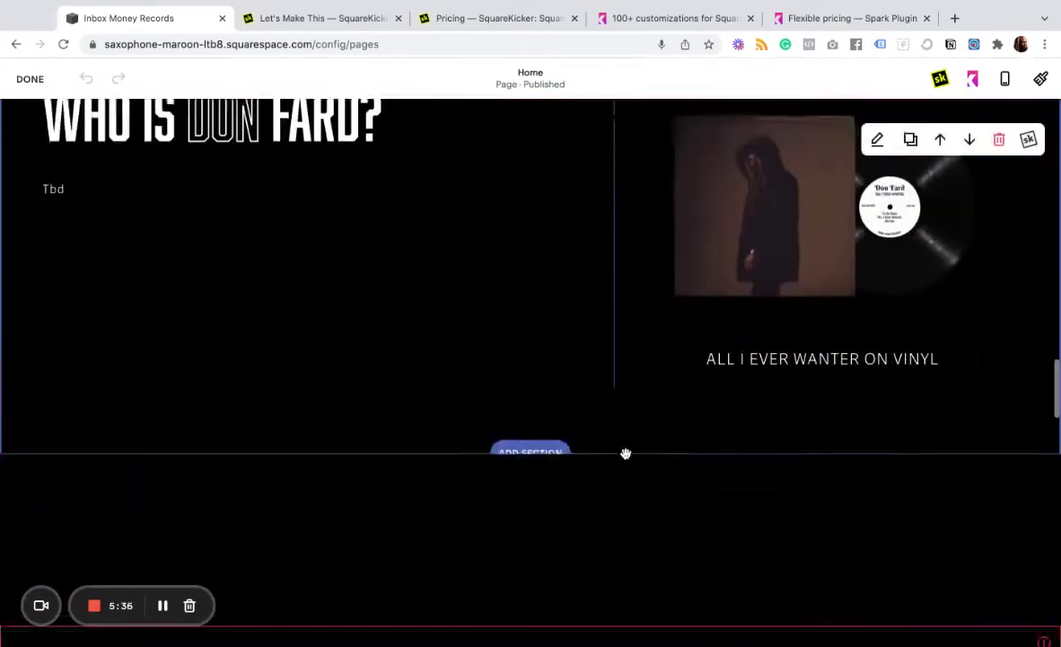
scroll(530, 373, up, 20)
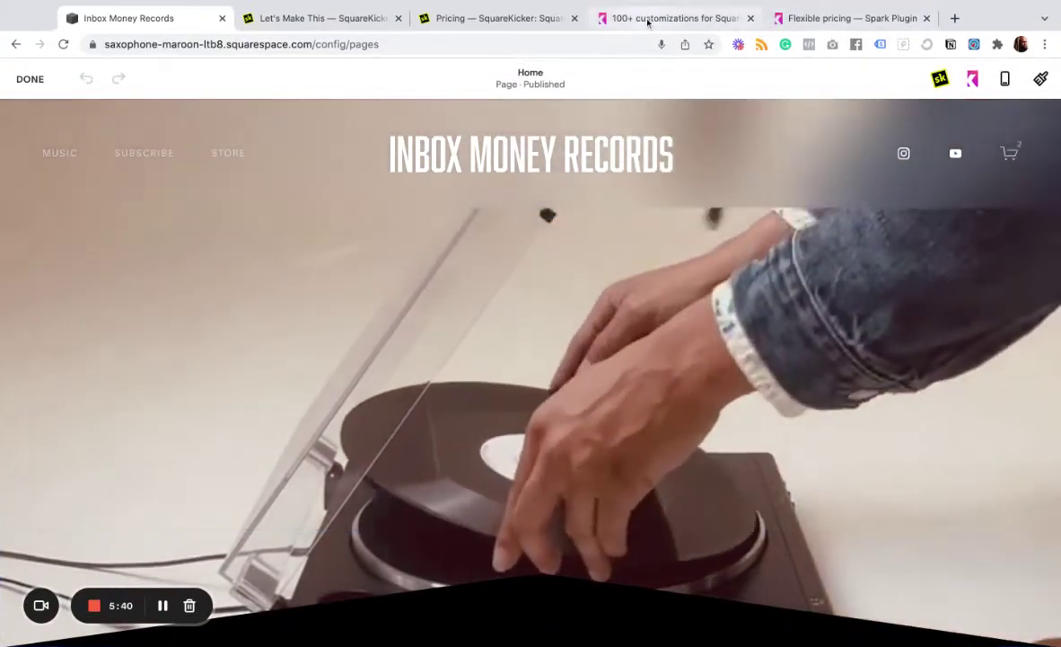
- Look at Spark's customizations page, and return to the Home page editor
click(647, 20)
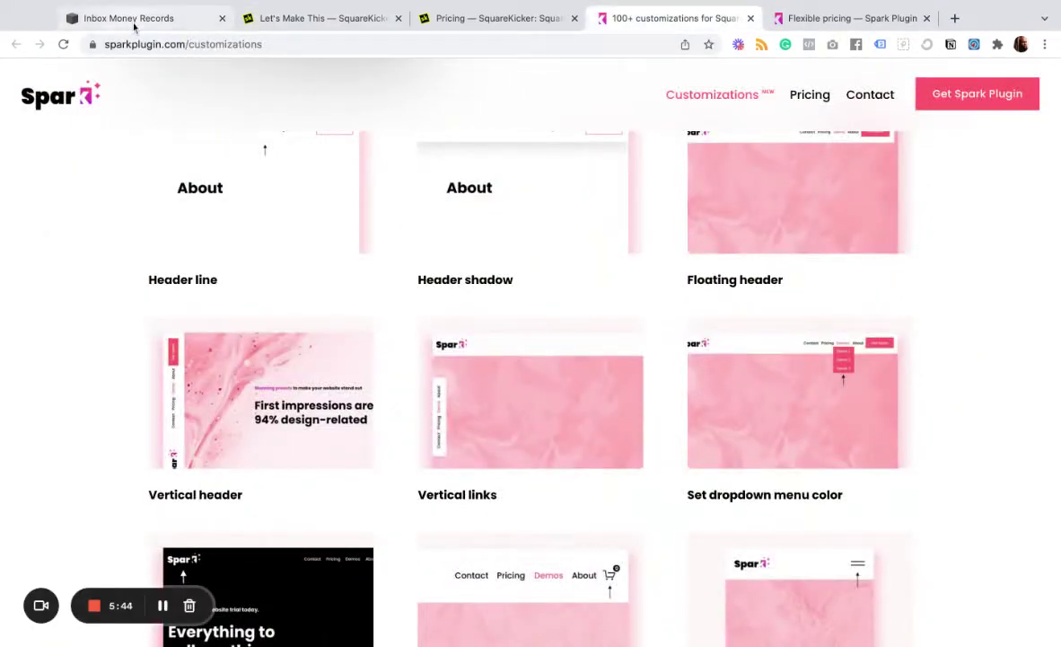
click(128, 18)
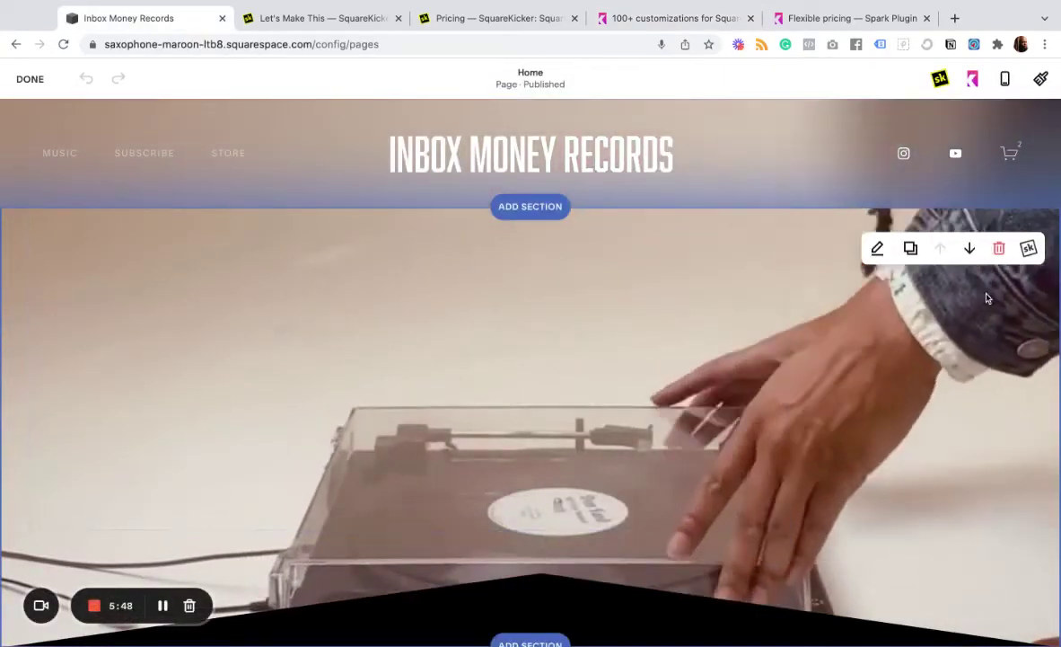
scroll(829, 372, down, 1)
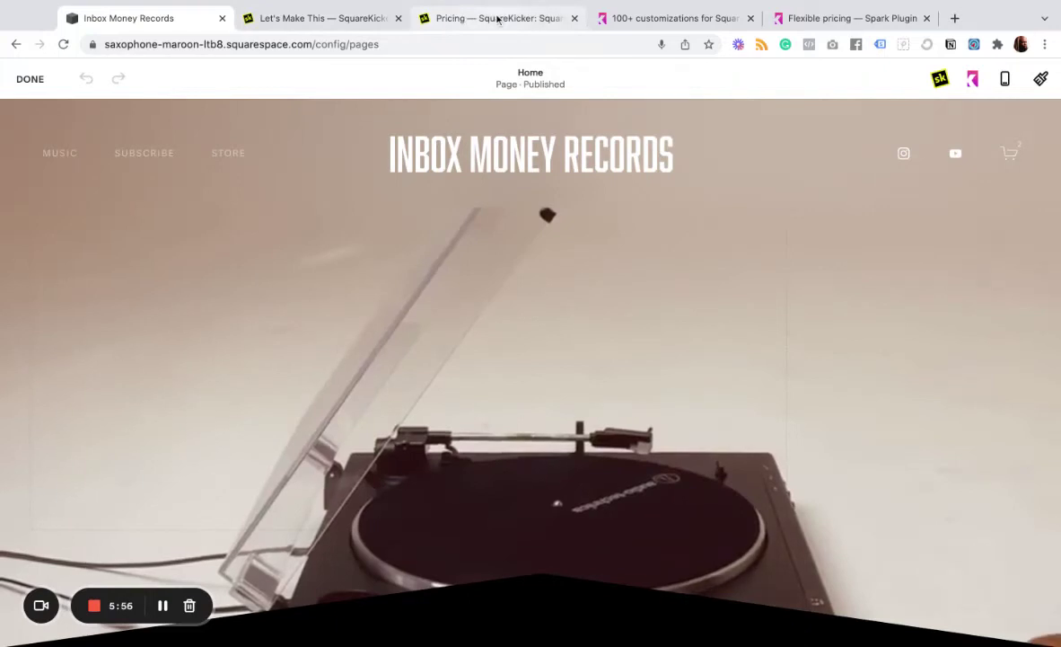
- Review the Personal and Designer subscription plans on Spark's pricing page
click(815, 16)
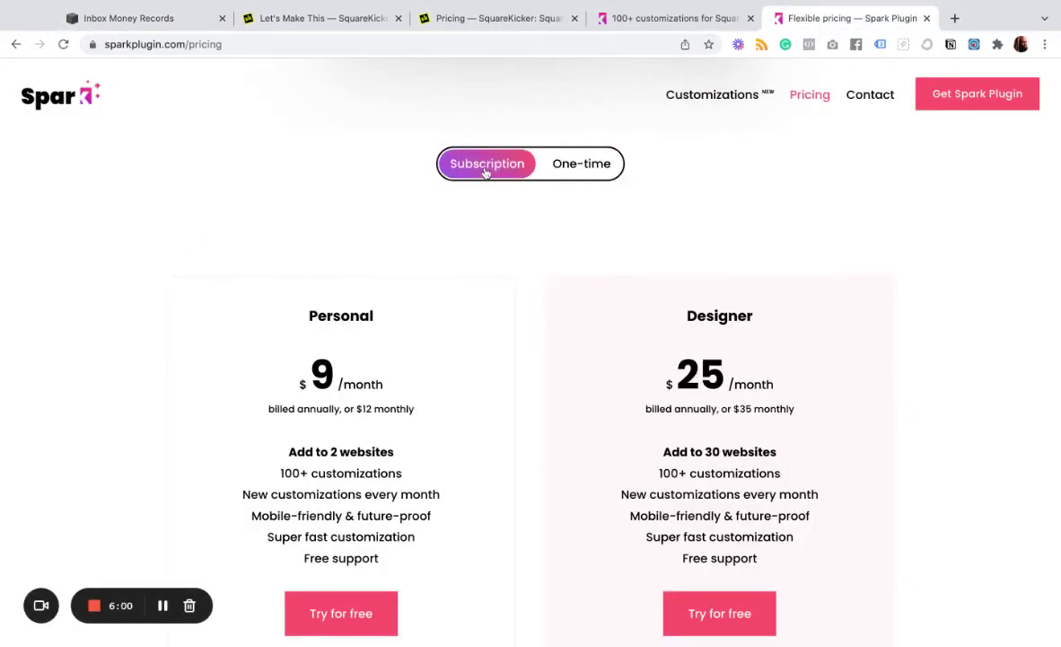
scroll(122, 357, up, 2)
scroll(275, 379, down, 3)
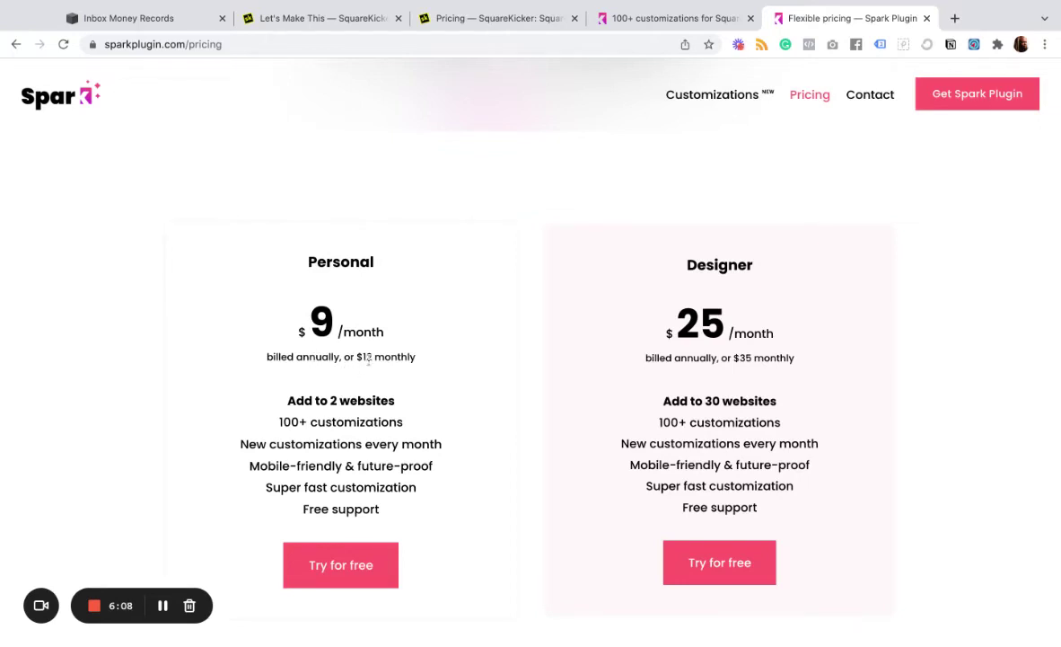
scroll(400, 403, up, 2)
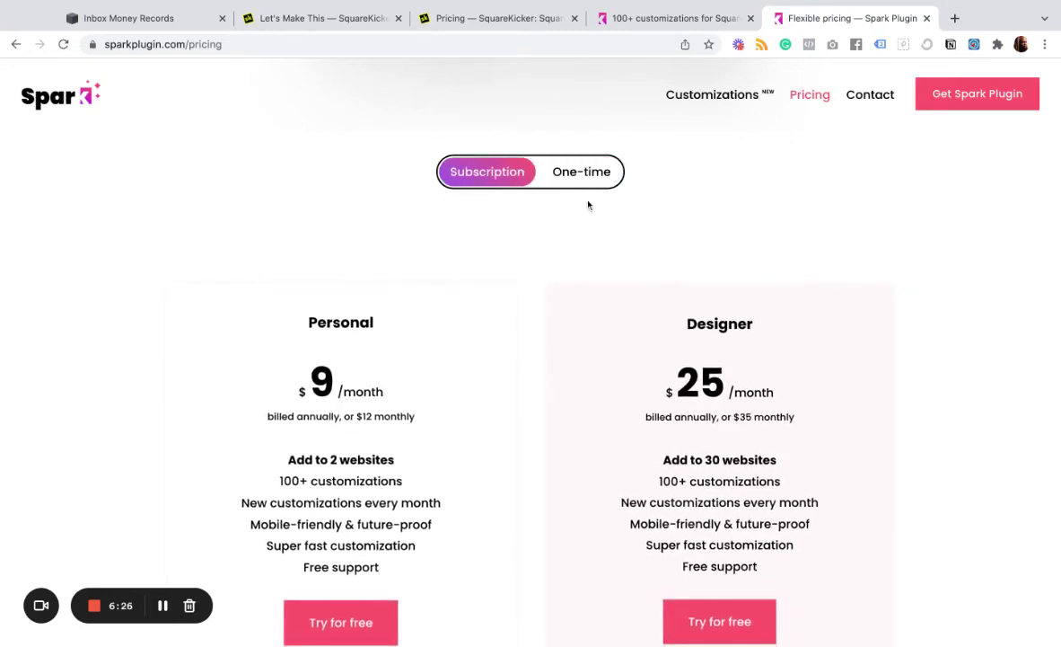
scroll(506, 282, down, 2)
scroll(555, 167, up, 2)
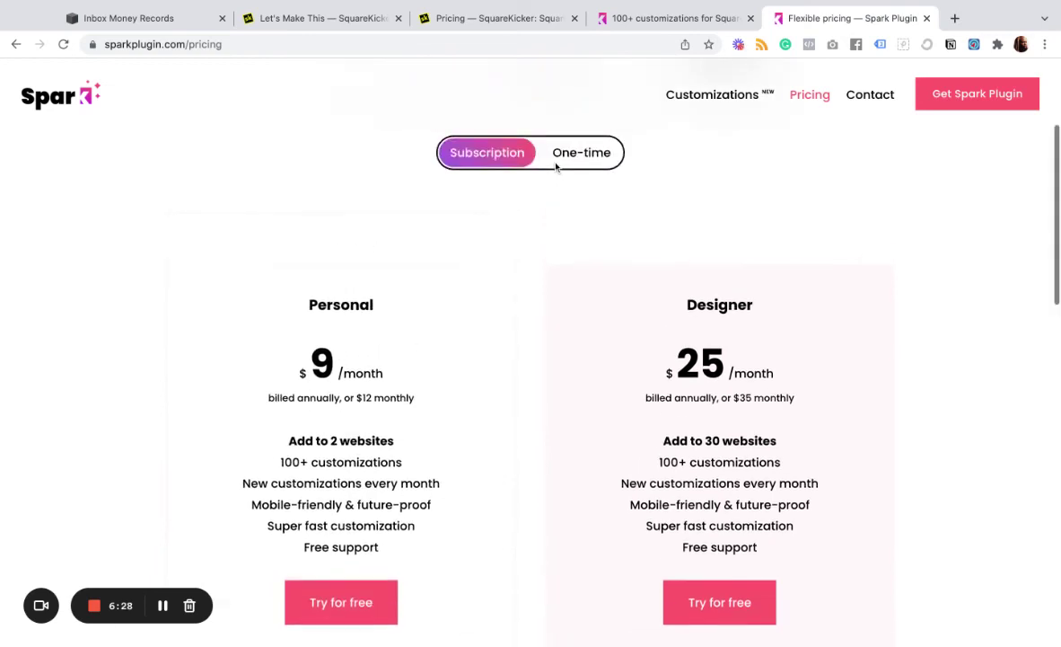
- Compare the monthly Basic, Pro and Designer plans and their features on SquareKicker's pricing page
click(479, 18)
scroll(440, 278, down, 7)
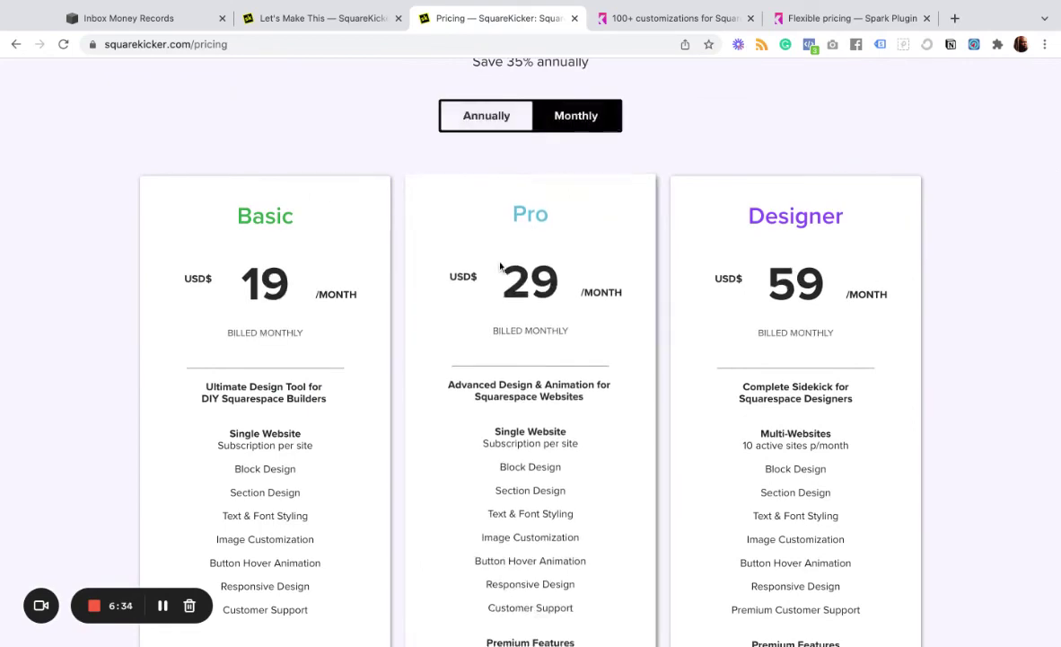
scroll(500, 268, down, 5)
scroll(500, 268, down, 1)
scroll(500, 268, up, 4)
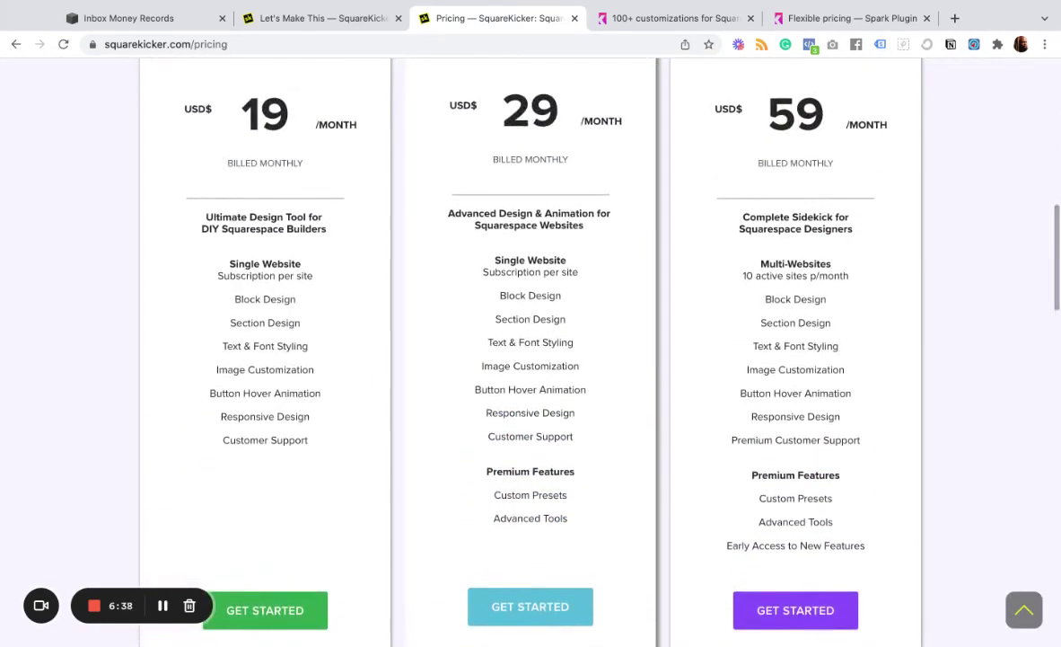
scroll(530, 350, up, 1)
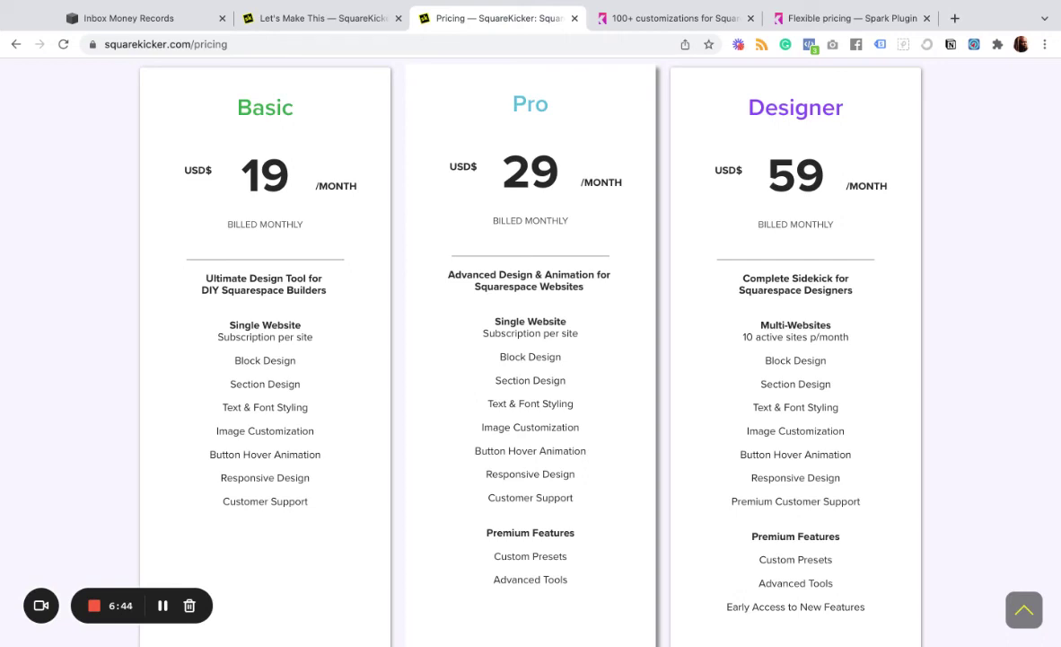
scroll(530, 351, up, 6)
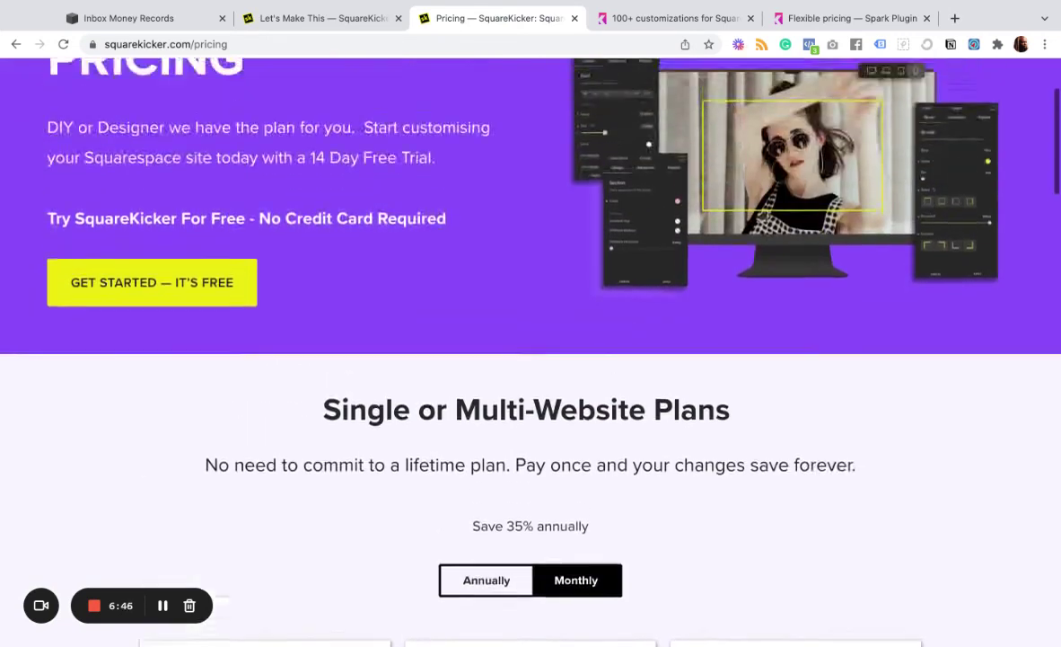
scroll(479, 318, up, 3)
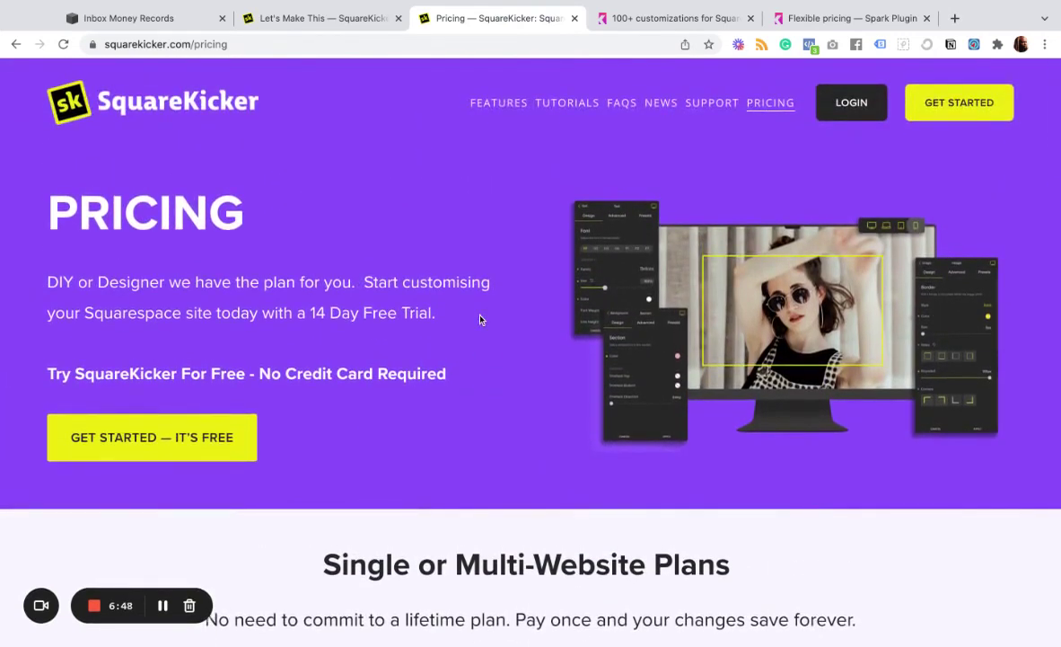